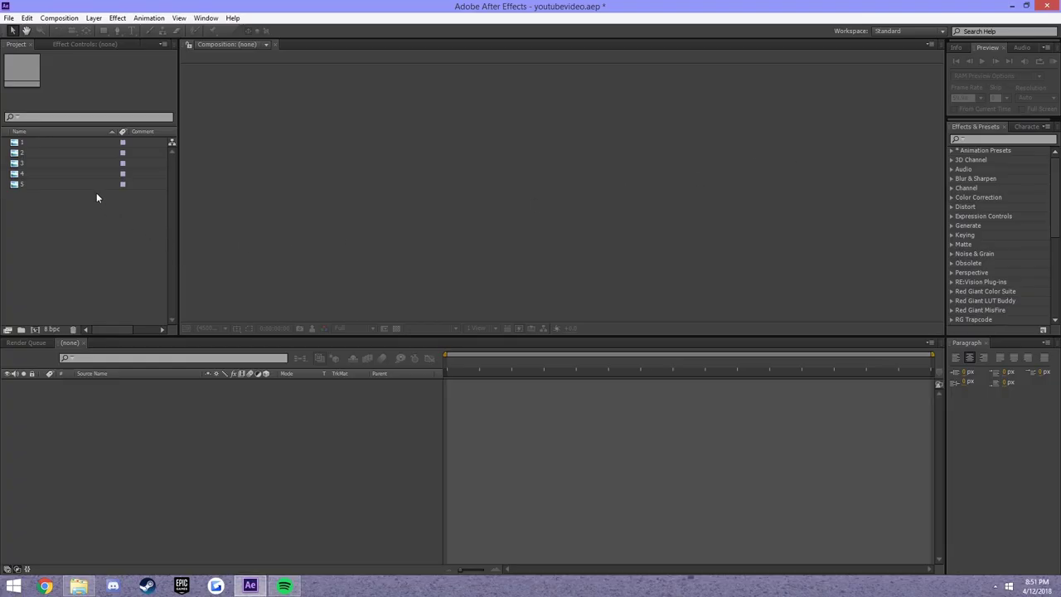
Step: Preview photos 1–5 one by one in the Project panel
{"action": "left_click_drag", "start_coordinate": [92, 260], "coordinate": [45, 229]}
{"action": "left_click", "coordinate": [45, 139]}
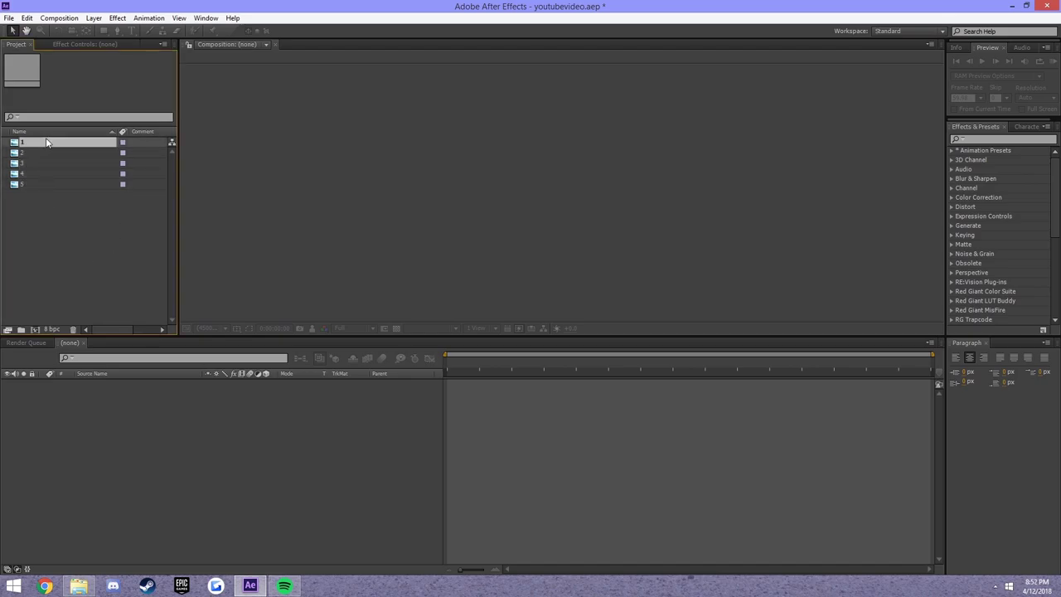
{"action": "key", "text": "Down"}
{"action": "key", "text": "Down"}
{"action": "key", "text": "Down"}
{"action": "key", "text": "Down"}
{"action": "key", "text": "Up"}
{"action": "key", "text": "Up"}
{"action": "key", "text": "Up"}
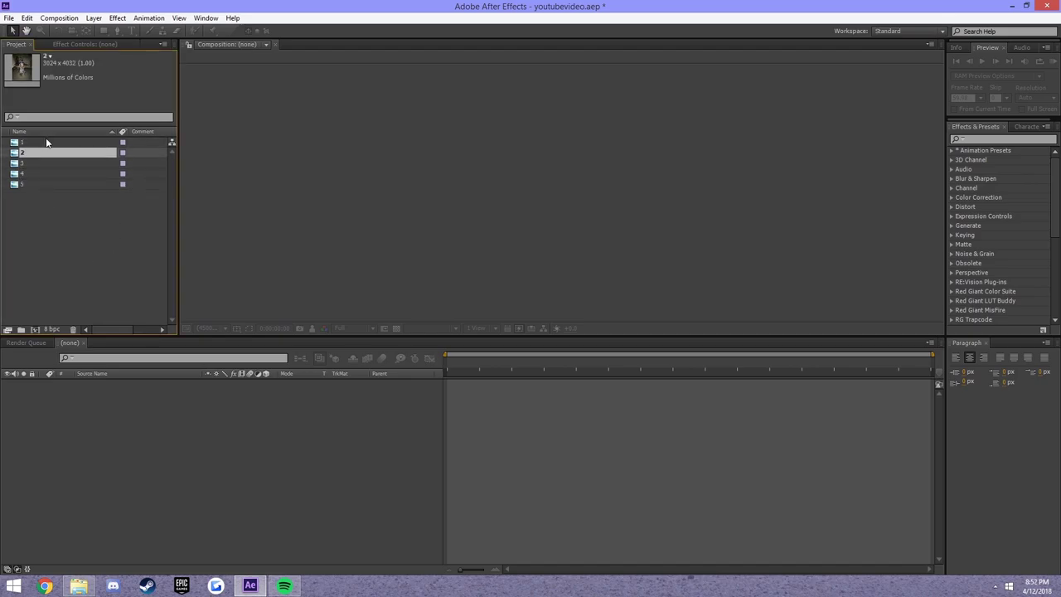
{"action": "key", "text": "Up"}
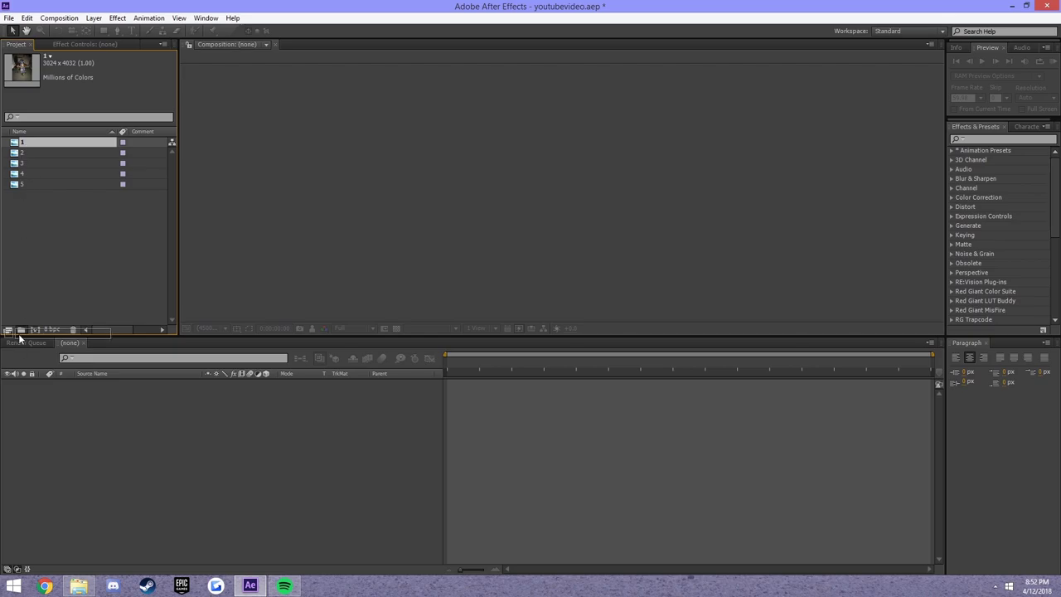
Step: Create a composition from photo 1, add photos 2–5, and put photo 1 at the bottom
{"action": "left_click_drag", "start_coordinate": [25, 143], "coordinate": [35, 329]}
{"action": "left_click", "coordinate": [25, 183]}
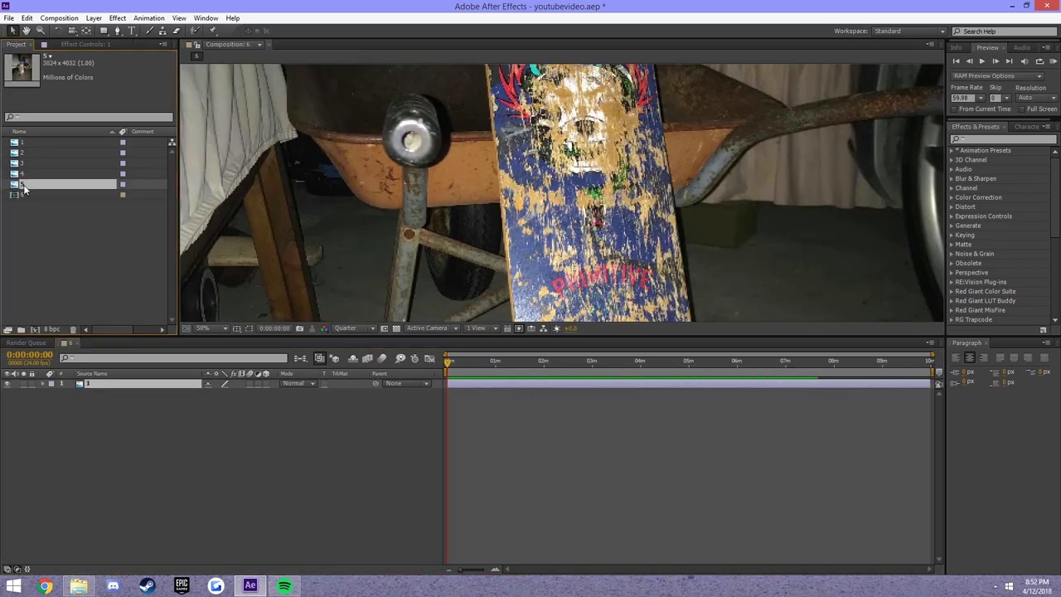
{"action": "left_click", "coordinate": [36, 154], "text": "shift"}
{"action": "mouse_move", "coordinate": [36, 155]}
{"action": "left_mouse_down"}
{"action": "mouse_move", "coordinate": [106, 445]}
{"action": "mouse_move", "coordinate": [104, 428]}
{"action": "left_mouse_up"}
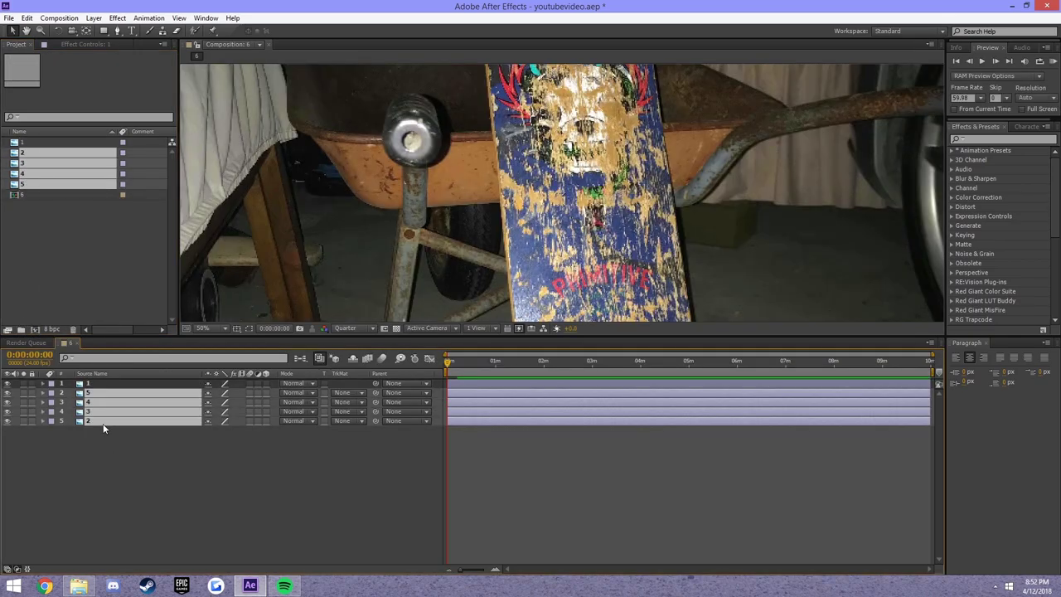
{"action": "mouse_move", "coordinate": [109, 387]}
{"action": "left_mouse_down"}
{"action": "mouse_move", "coordinate": [106, 442]}
{"action": "mouse_move", "coordinate": [164, 425]}
{"action": "left_mouse_up"}
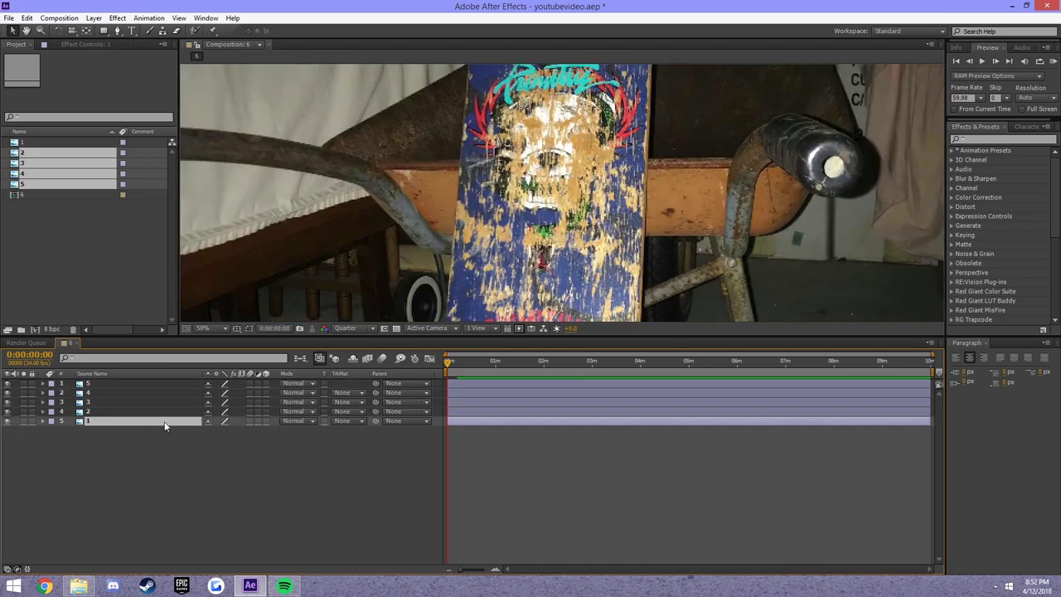
Step: Trim all five photo layers to end after two frames
{"action": "left_click", "coordinate": [496, 571]}
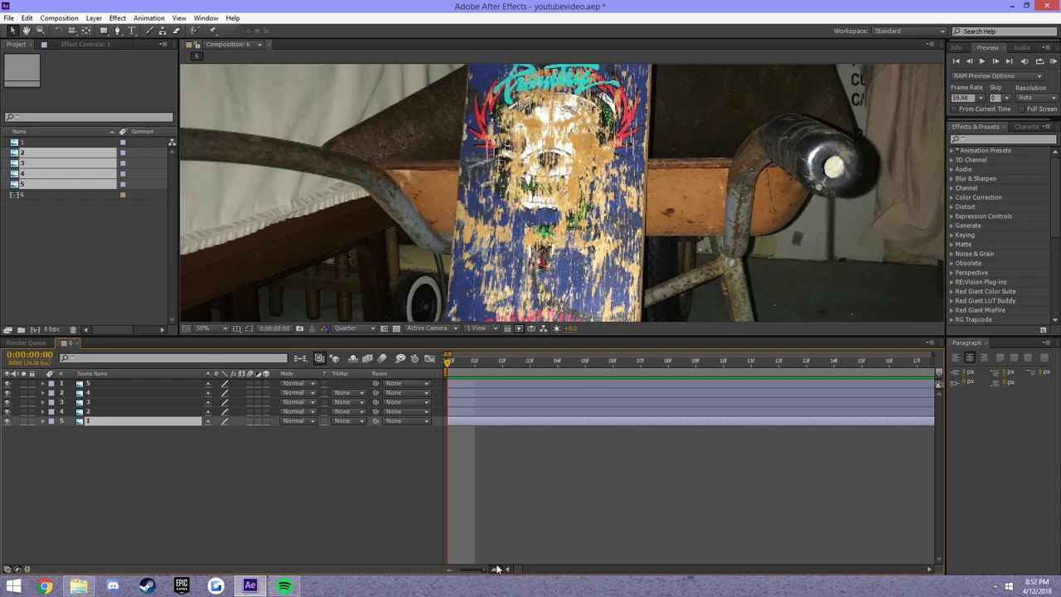
{"action": "left_click", "coordinate": [996, 60]}
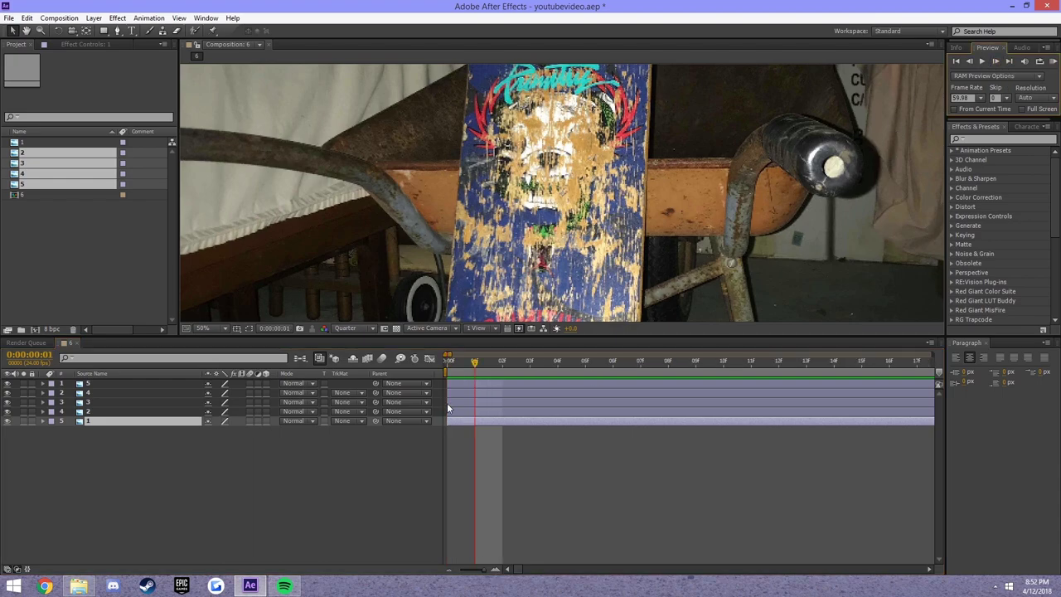
{"action": "mouse_move", "coordinate": [137, 498]}
{"action": "left_mouse_down"}
{"action": "mouse_move", "coordinate": [258, 401]}
{"action": "mouse_move", "coordinate": [255, 380]}
{"action": "left_mouse_up"}
{"action": "key", "text": "alt+bracketright"}
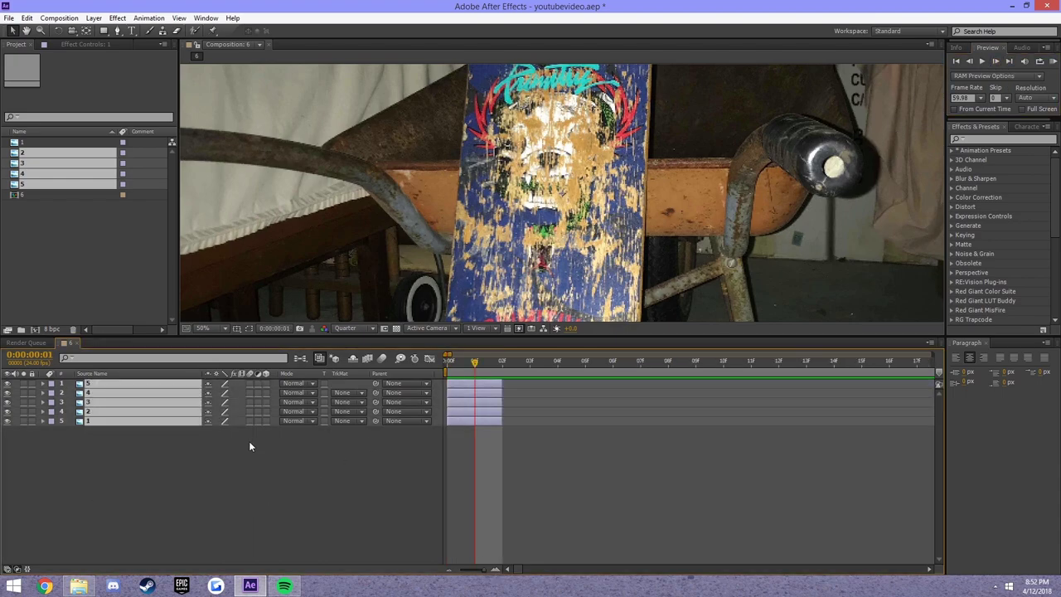
Step: Stagger the photo layers end to end so they play in sequence
{"action": "left_click", "coordinate": [448, 446]}
{"action": "left_click_drag", "start_coordinate": [462, 412], "coordinate": [580, 402]}
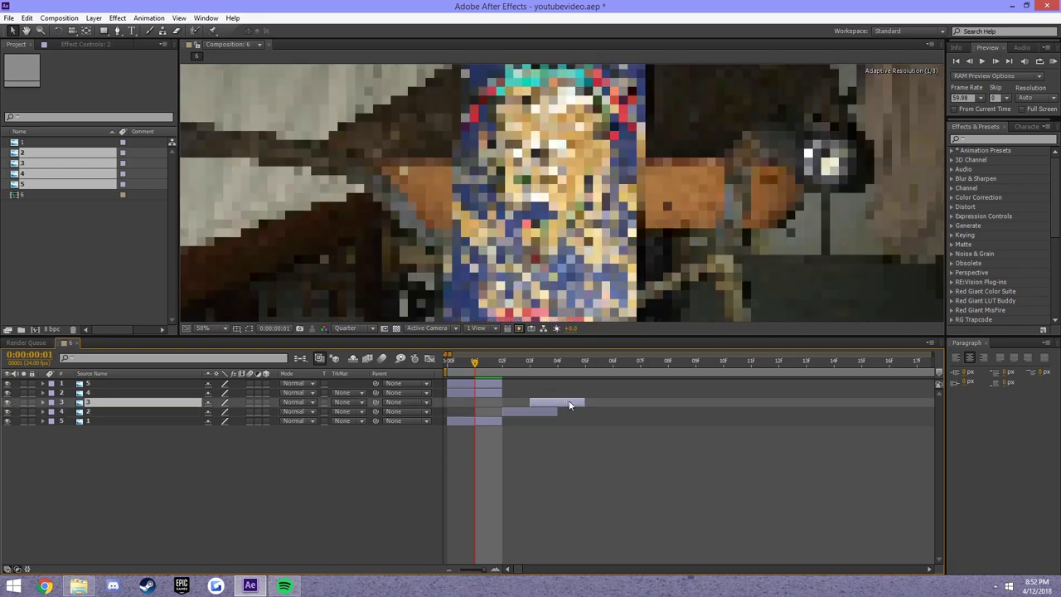
{"action": "left_click_drag", "start_coordinate": [480, 392], "coordinate": [645, 394]}
{"action": "left_click_drag", "start_coordinate": [476, 386], "coordinate": [690, 404]}
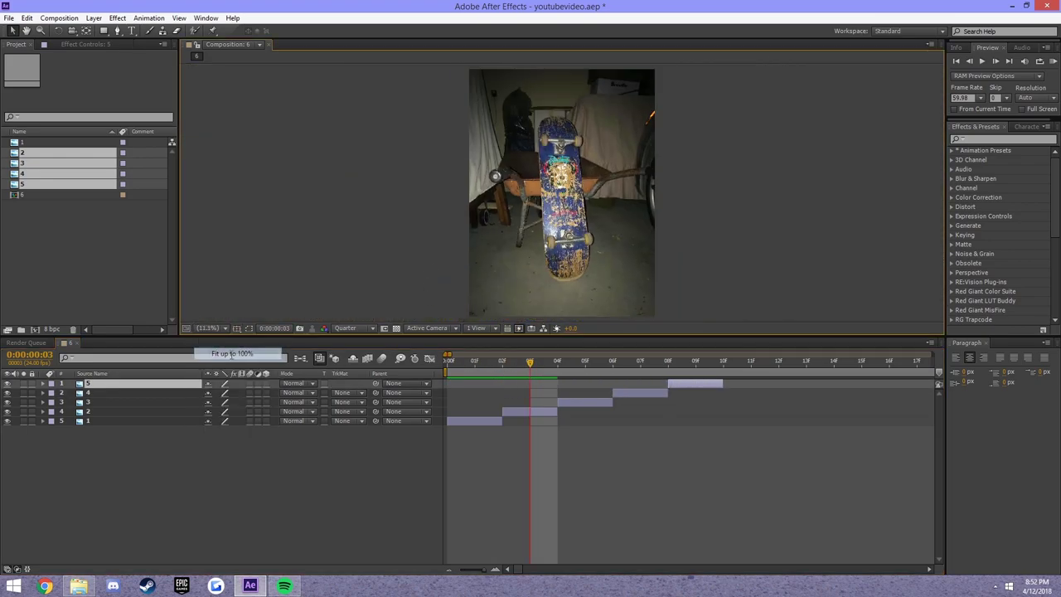
{"action": "left_click_drag", "start_coordinate": [514, 362], "coordinate": [613, 365]}
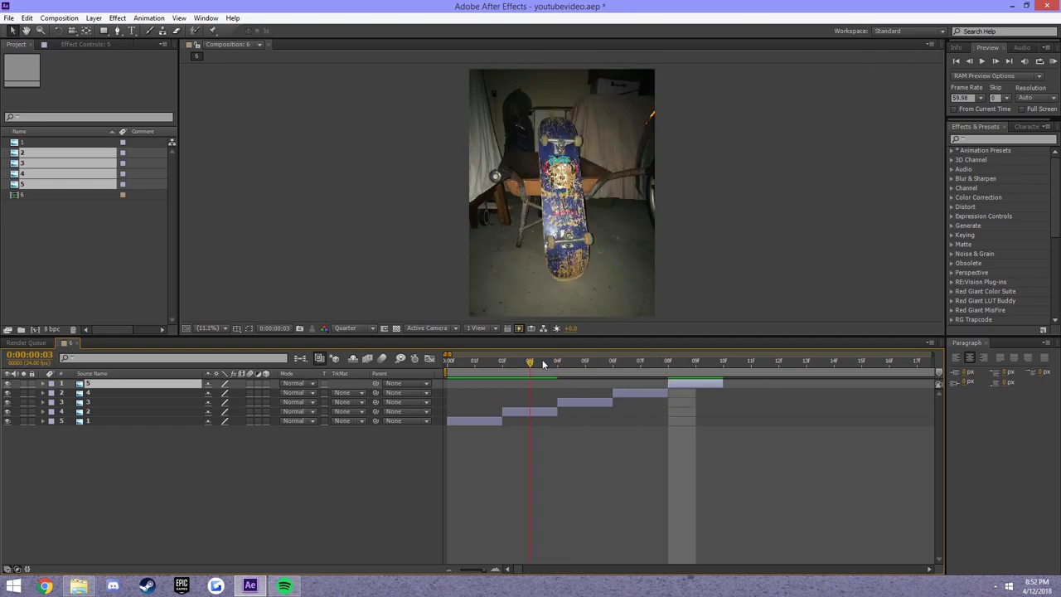
{"action": "mouse_move", "coordinate": [612, 365]}
{"action": "left_mouse_down"}
{"action": "mouse_move", "coordinate": [636, 360]}
{"action": "mouse_move", "coordinate": [474, 362]}
{"action": "left_mouse_up"}
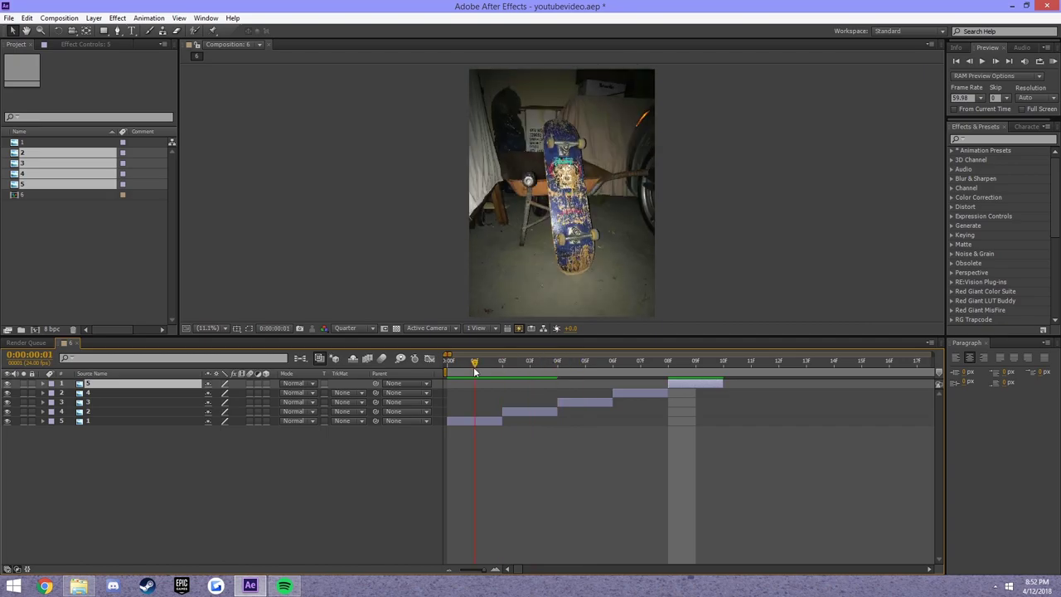
{"action": "left_click", "coordinate": [517, 413]}
{"action": "key", "text": "alt+bracketleft"}
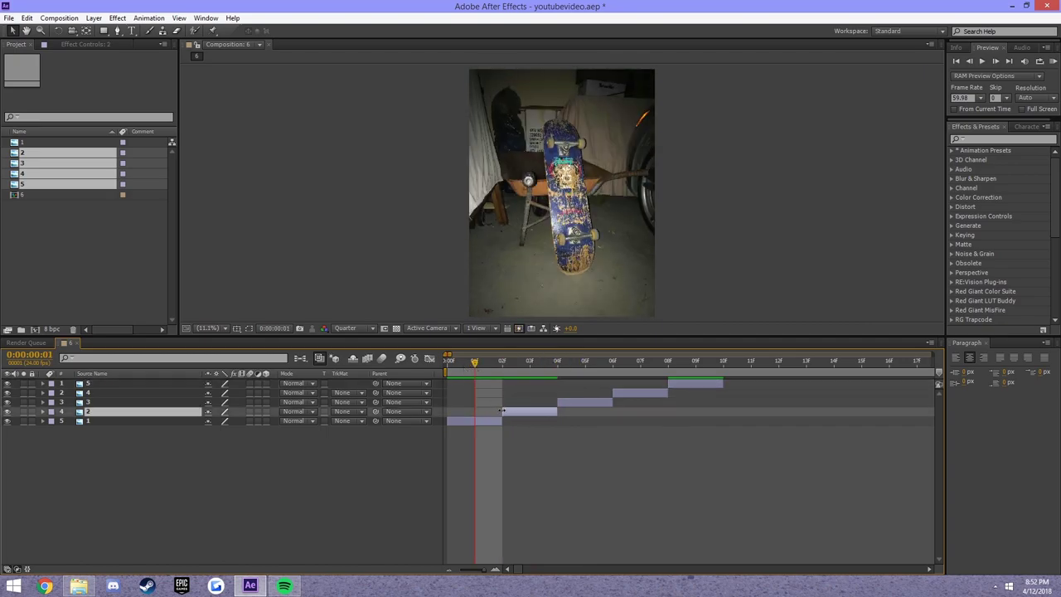
{"action": "key", "text": "alt+shift+t"}
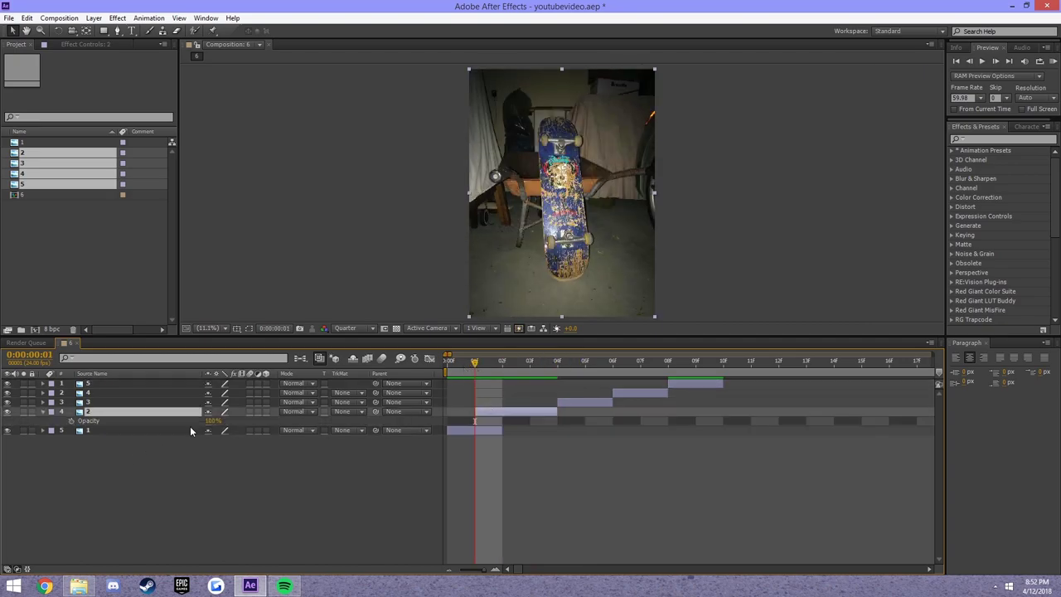
{"action": "left_click_drag", "start_coordinate": [211, 421], "coordinate": [317, 421]}
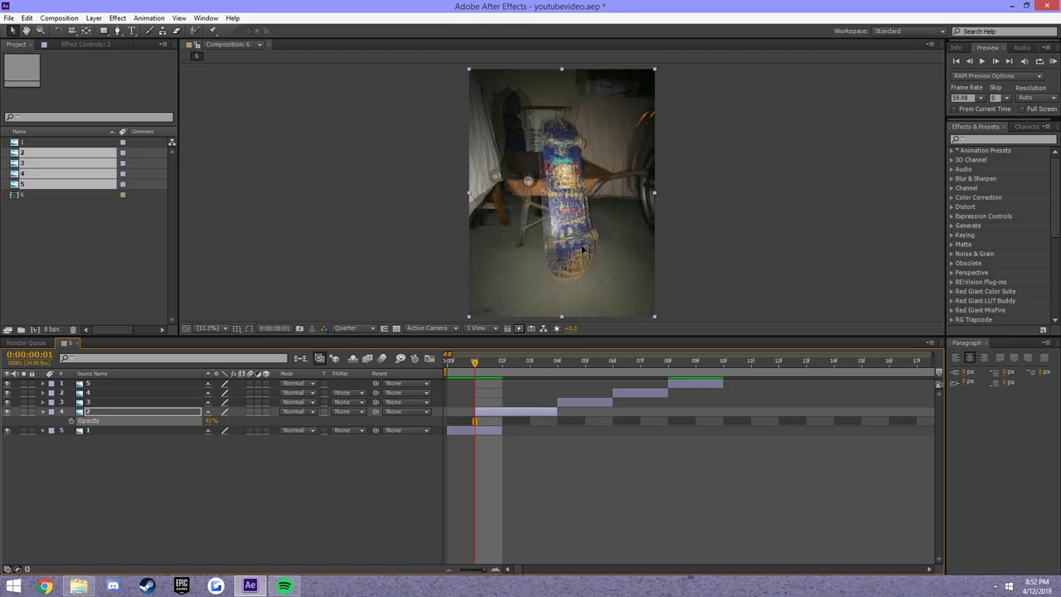
{"action": "left_click_drag", "start_coordinate": [582, 248], "coordinate": [591, 242]}
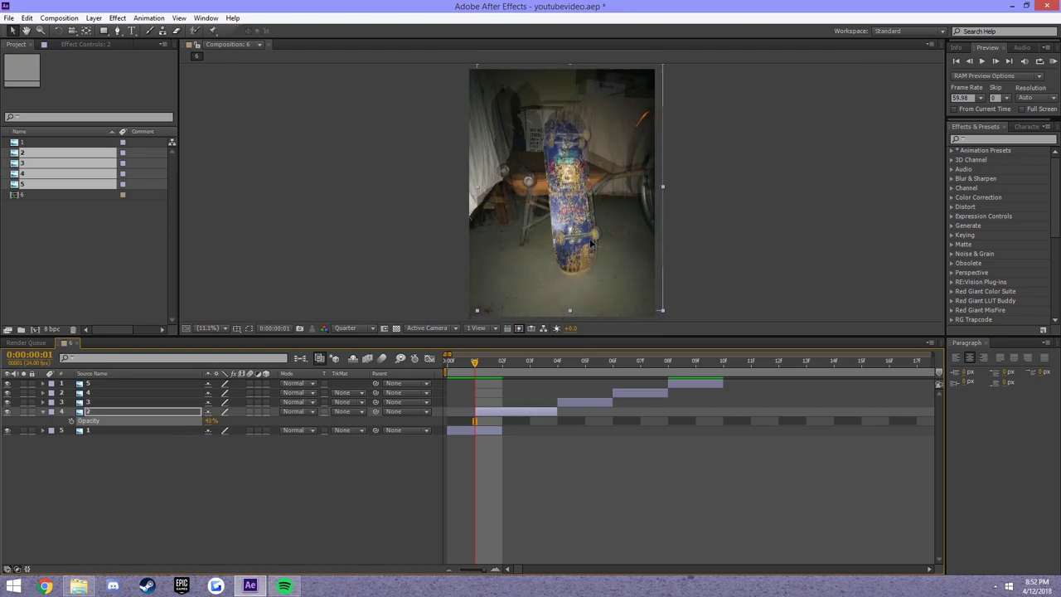
{"action": "left_click", "coordinate": [590, 243]}
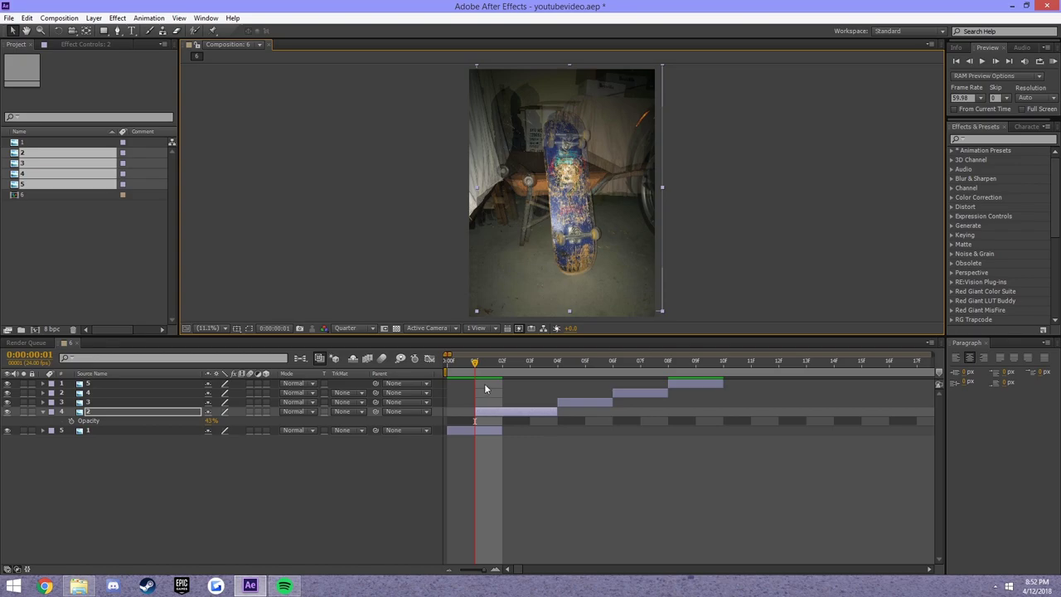
{"action": "key", "text": "ctrl+z"}
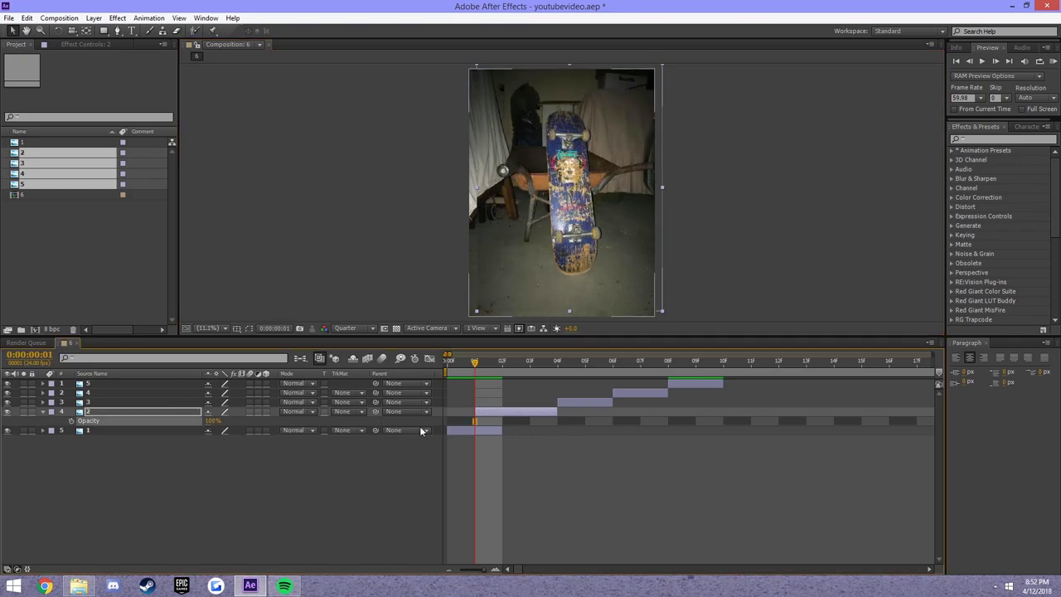
{"action": "key", "text": "ctrl+z"}
{"action": "left_click", "coordinate": [522, 368]}
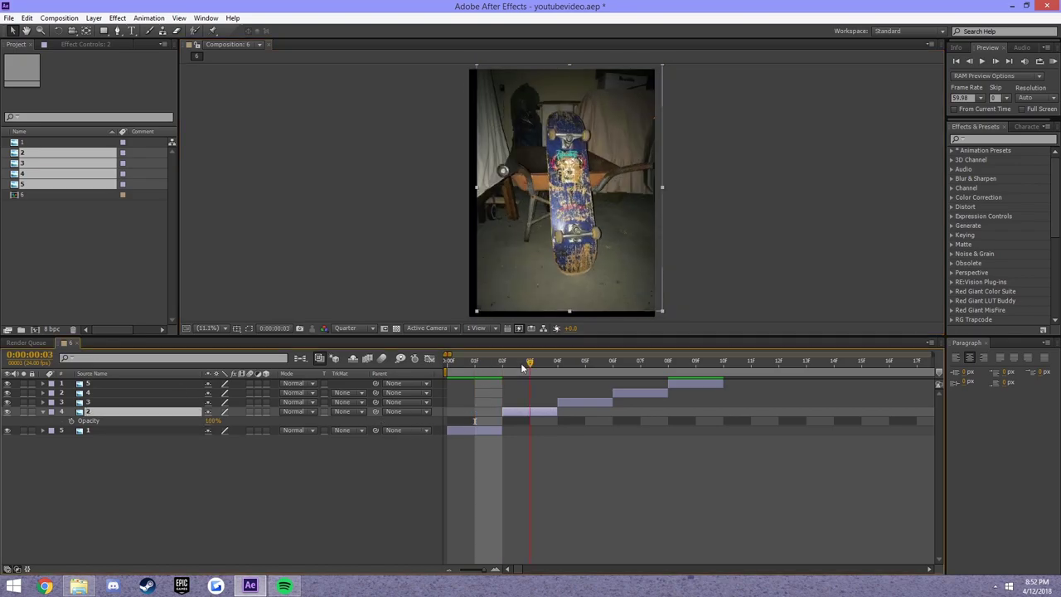
{"action": "left_click_drag", "start_coordinate": [559, 402], "coordinate": [530, 402]}
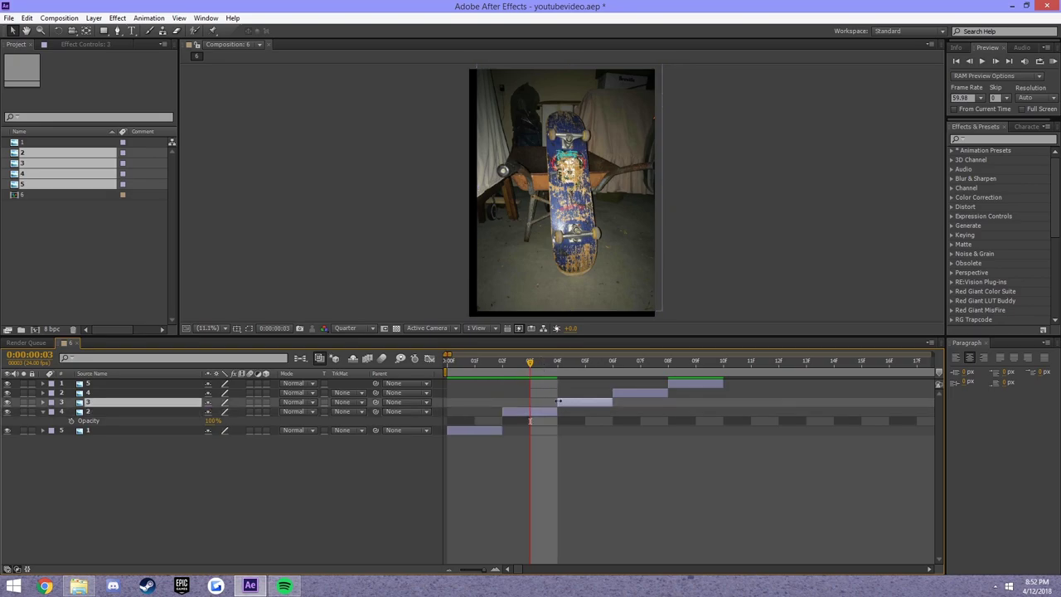
{"action": "left_click", "coordinate": [199, 412]}
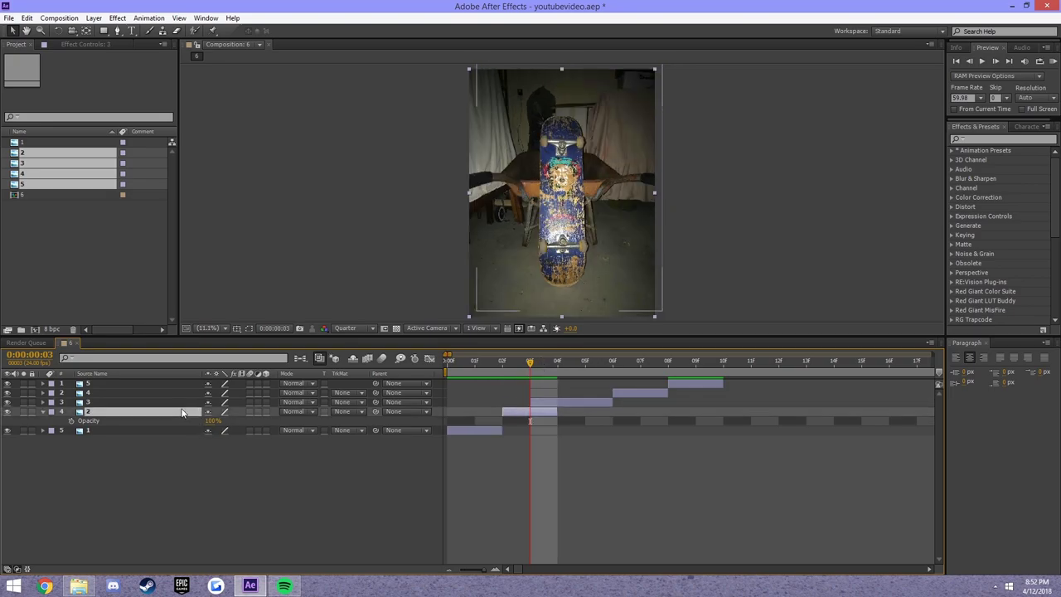
{"action": "key", "text": "t"}
{"action": "left_click", "coordinate": [160, 404]}
{"action": "key", "text": "t"}
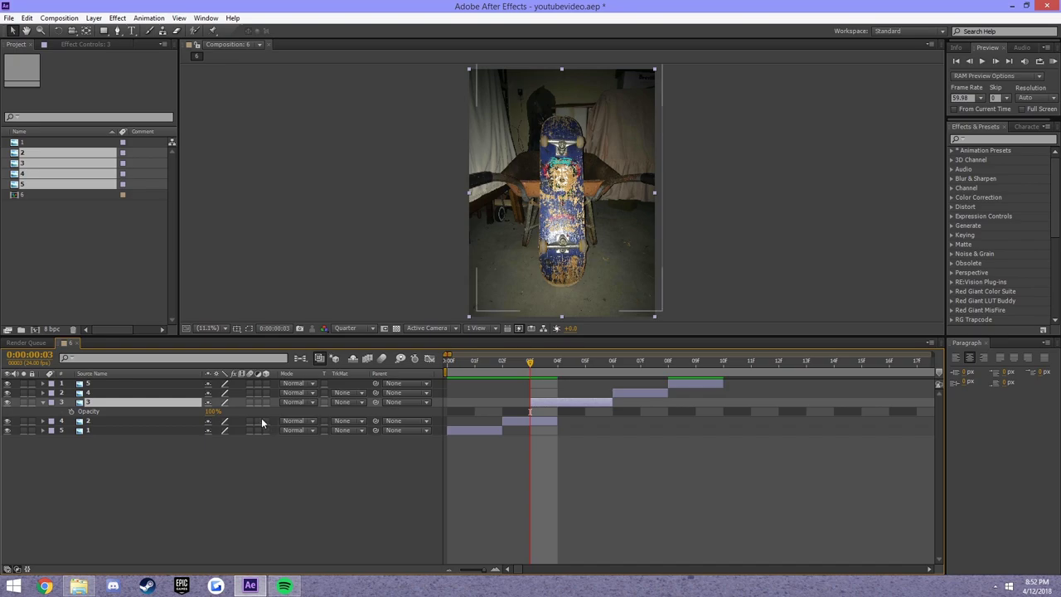
{"action": "left_click_drag", "start_coordinate": [211, 412], "coordinate": [212, 421]}
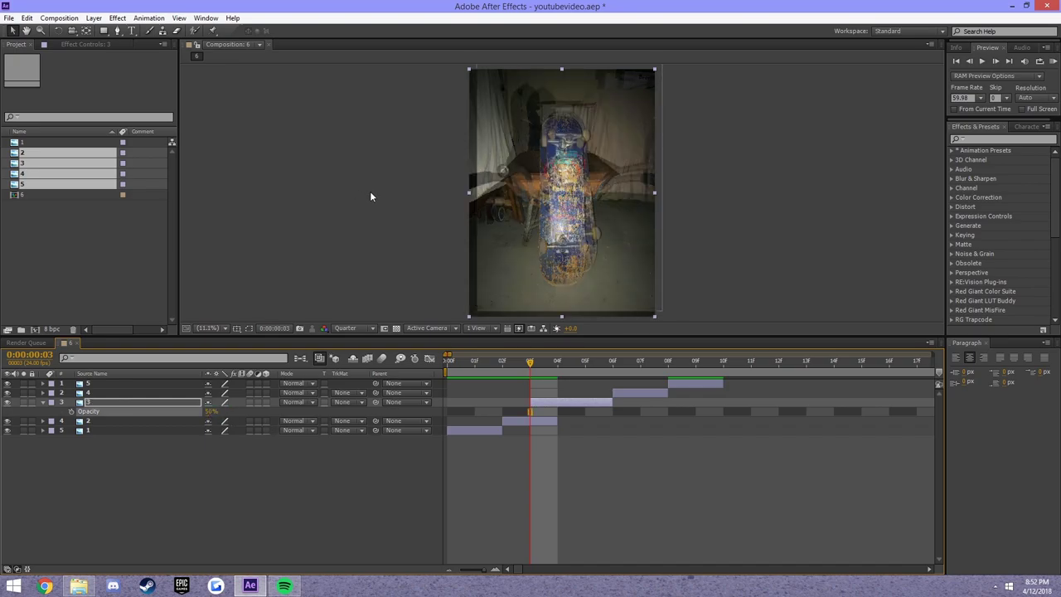
{"action": "left_click_drag", "start_coordinate": [553, 218], "coordinate": [564, 212]}
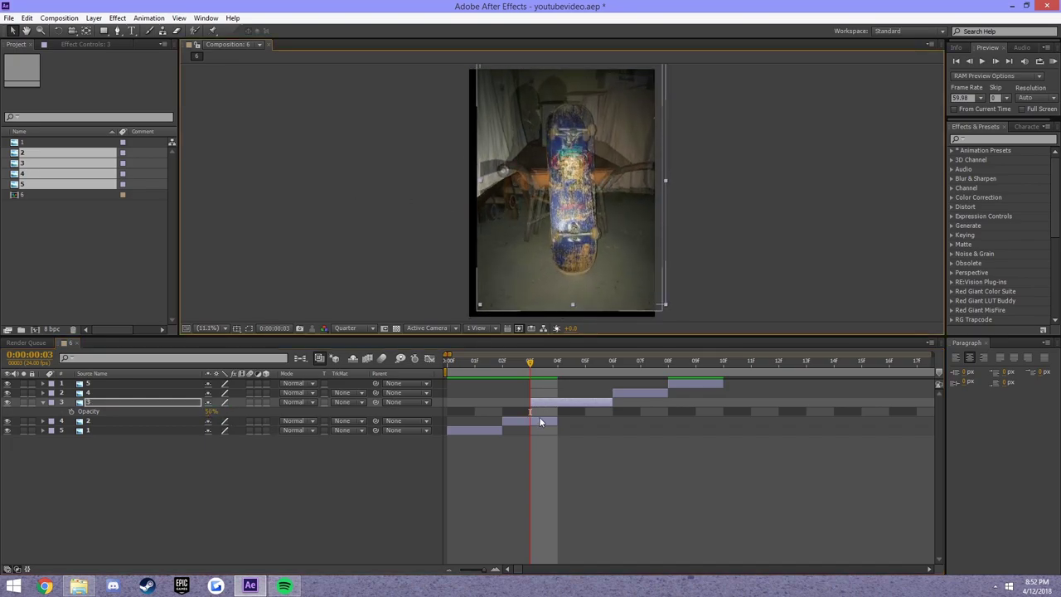
{"action": "left_click_drag", "start_coordinate": [531, 403], "coordinate": [557, 404]}
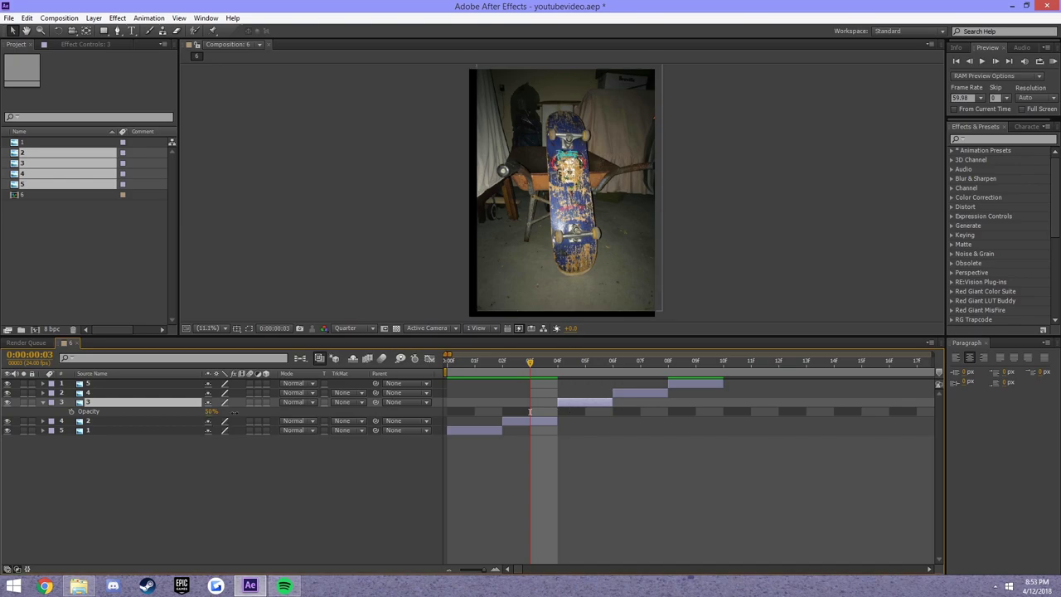
{"action": "left_click", "coordinate": [581, 365]}
{"action": "left_click_drag", "start_coordinate": [614, 392], "coordinate": [585, 392]}
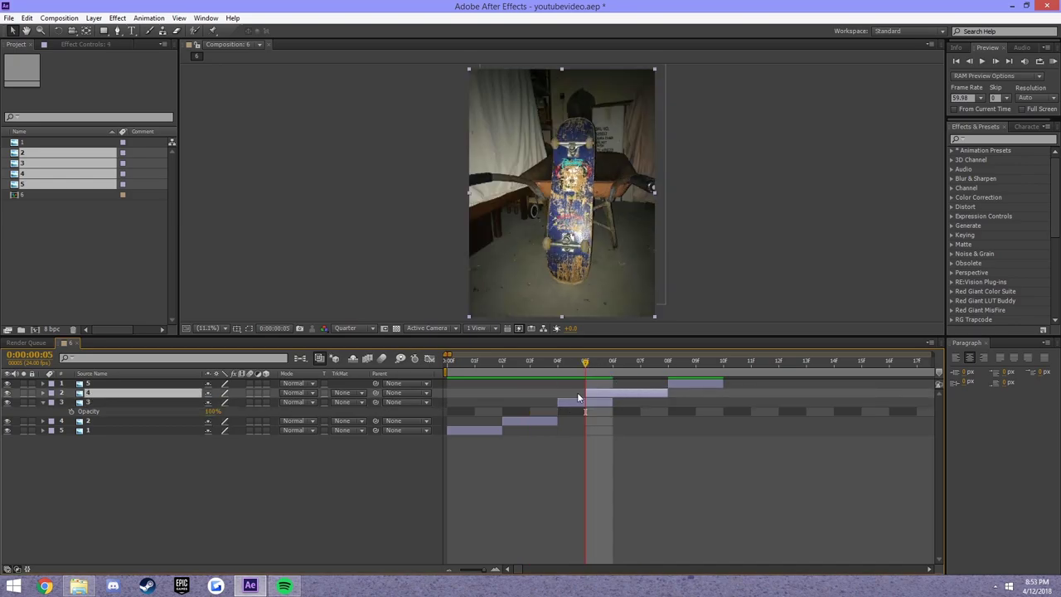
{"action": "key", "text": "t"}
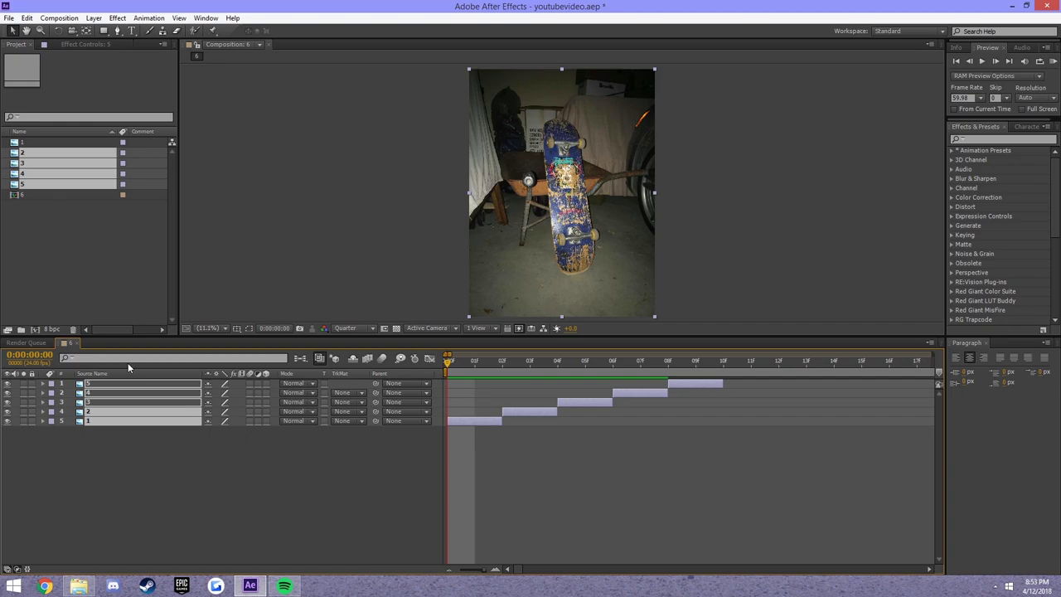
{"action": "left_click", "coordinate": [141, 488]}
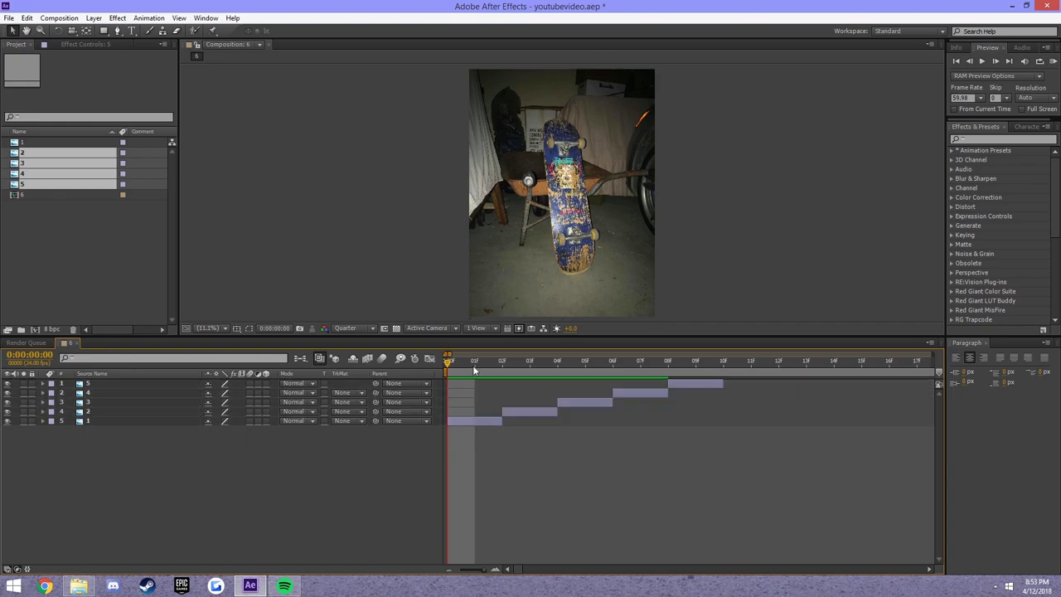
{"action": "mouse_move", "coordinate": [456, 363]}
{"action": "left_mouse_down"}
{"action": "mouse_move", "coordinate": [691, 362]}
{"action": "mouse_move", "coordinate": [466, 383]}
{"action": "left_mouse_up"}
{"action": "key", "text": "space"}
{"action": "left_click", "coordinate": [47, 231]}
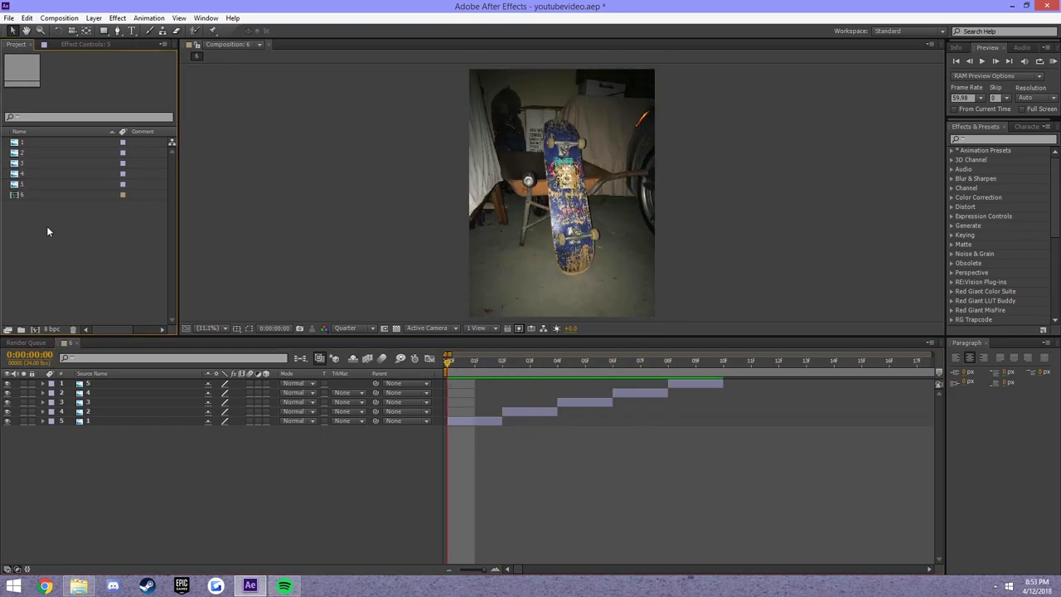
Step: Nest composition 6 in a new composition and trim its out point
{"action": "left_click_drag", "start_coordinate": [23, 196], "coordinate": [35, 329]}
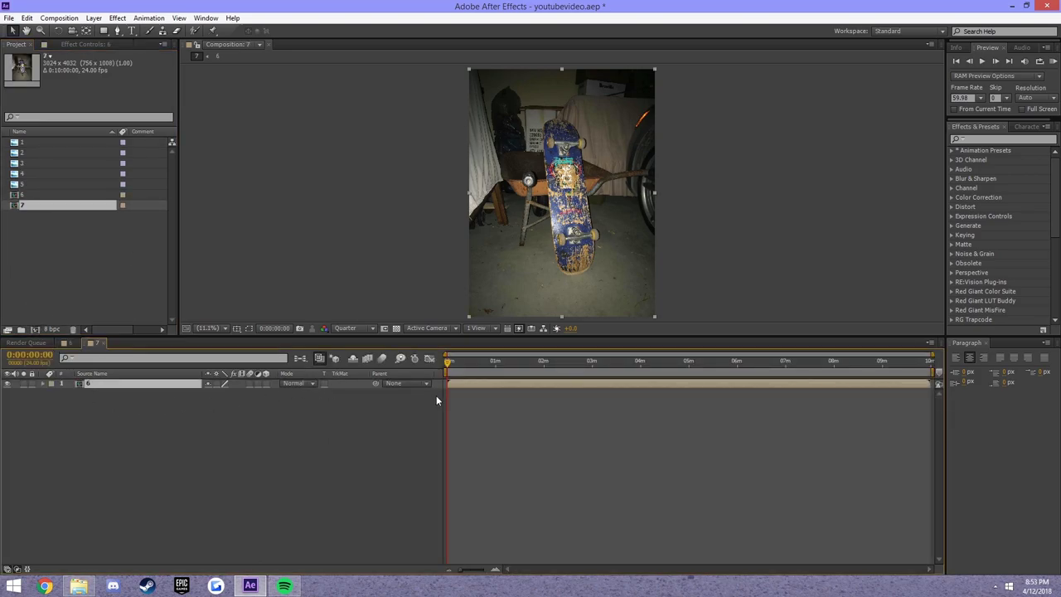
{"action": "left_click", "coordinate": [494, 569]}
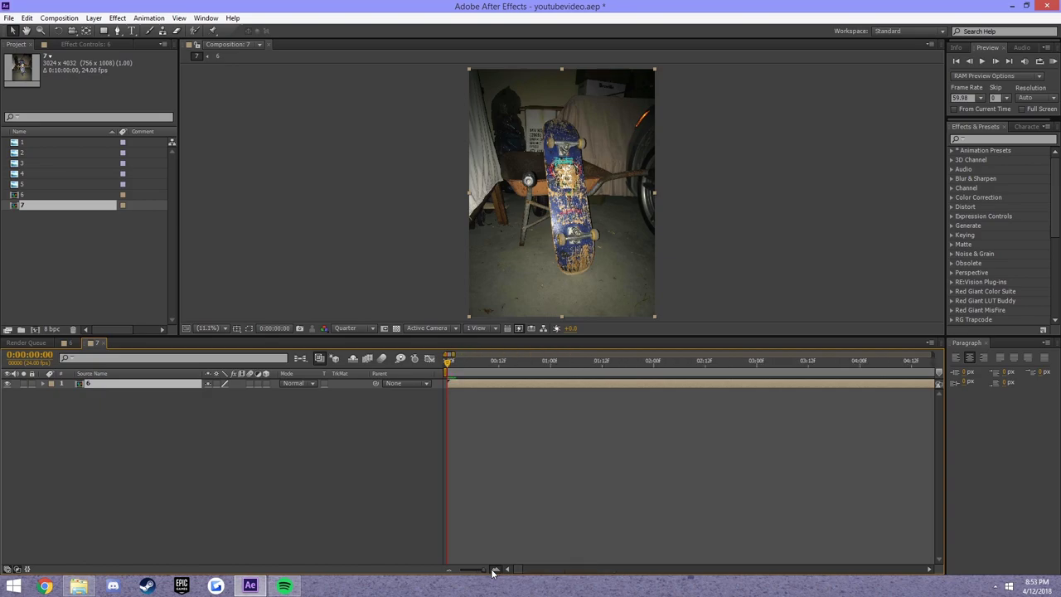
{"action": "mouse_move", "coordinate": [471, 360]}
{"action": "left_mouse_down"}
{"action": "mouse_move", "coordinate": [627, 364]}
{"action": "mouse_move", "coordinate": [707, 381]}
{"action": "left_mouse_up"}
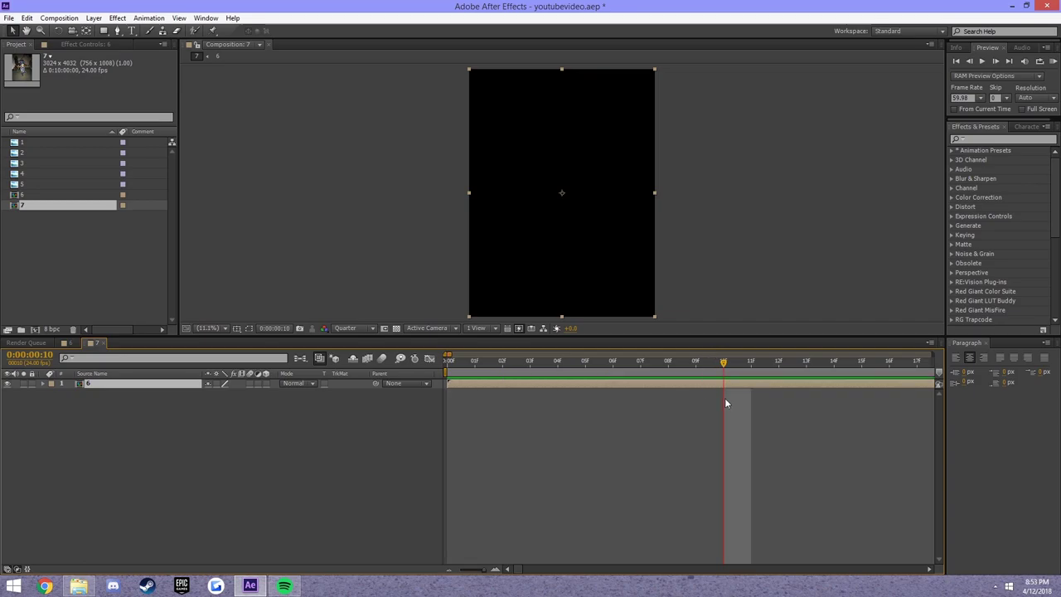
{"action": "key", "text": "alt+bracketright"}
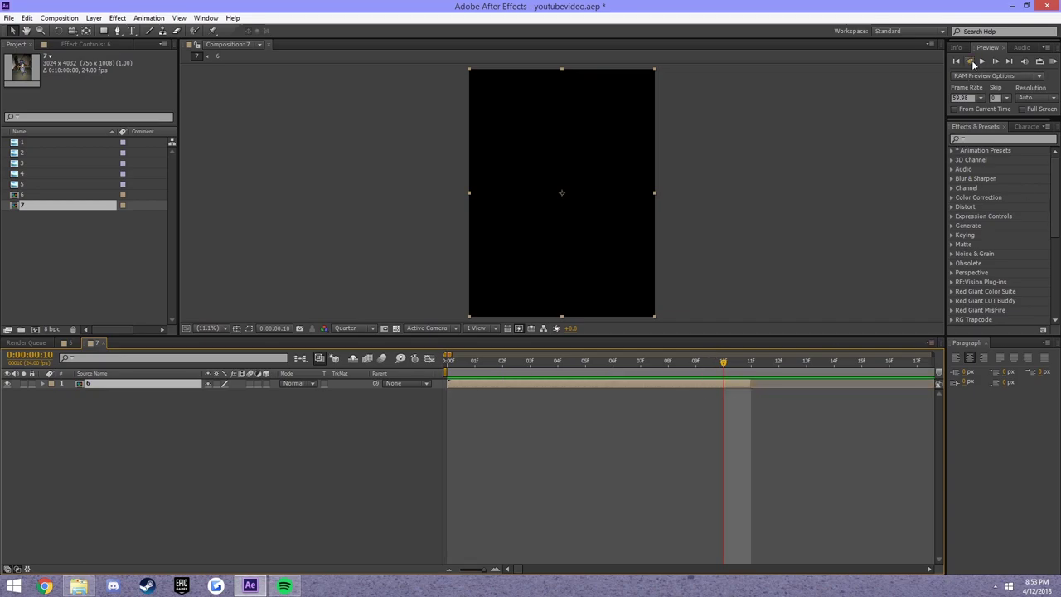
Step: Move the clip's out point back one frame so it ends on the last photo
{"action": "left_click", "coordinate": [981, 62]}
{"action": "left_click", "coordinate": [971, 63]}
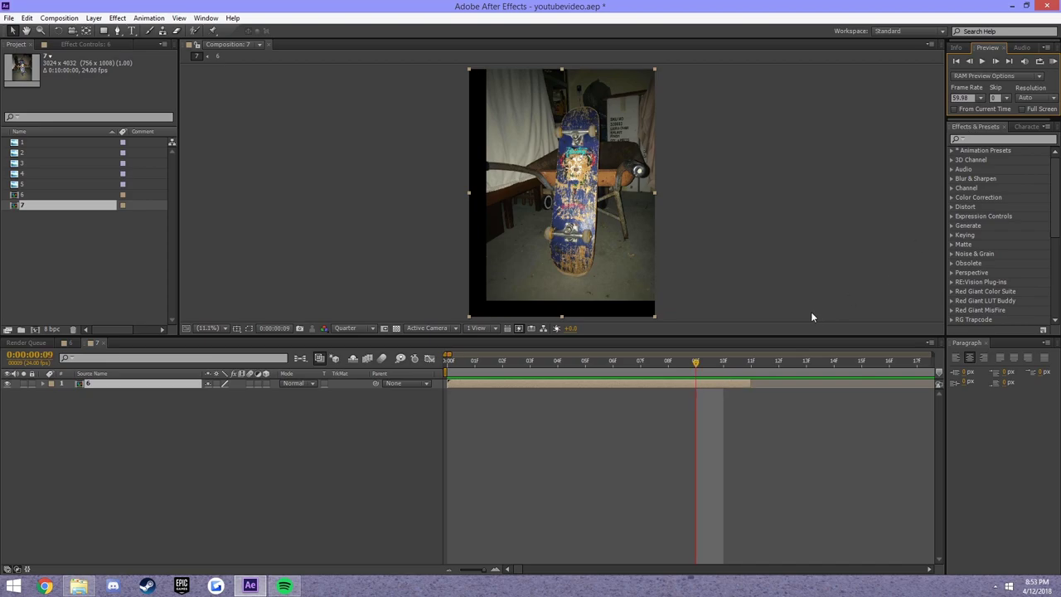
{"action": "left_click", "coordinate": [697, 352]}
{"action": "key", "text": "alt+bracketright"}
{"action": "left_click", "coordinate": [981, 61]}
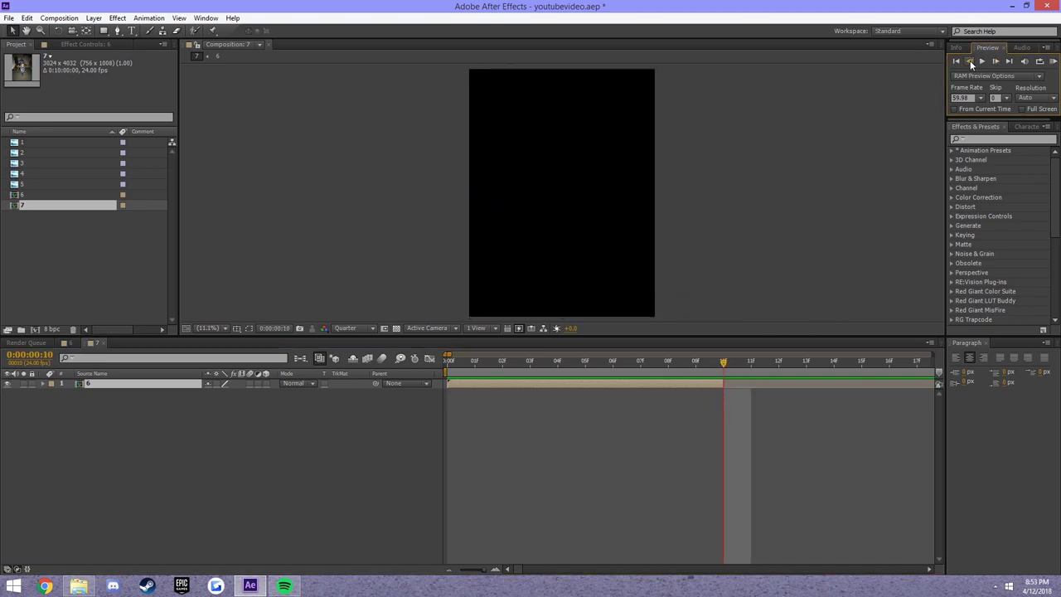
{"action": "left_click", "coordinate": [449, 571]}
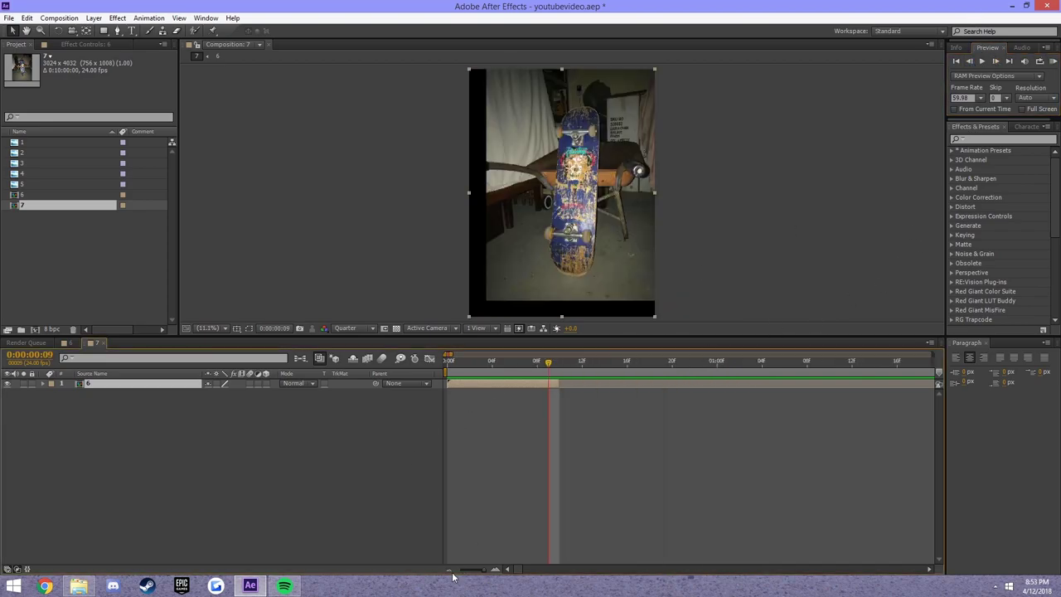
Step: Duplicate the clip, place the copy after the original, and time-reverse it
{"action": "key", "text": "ctrl+d"}
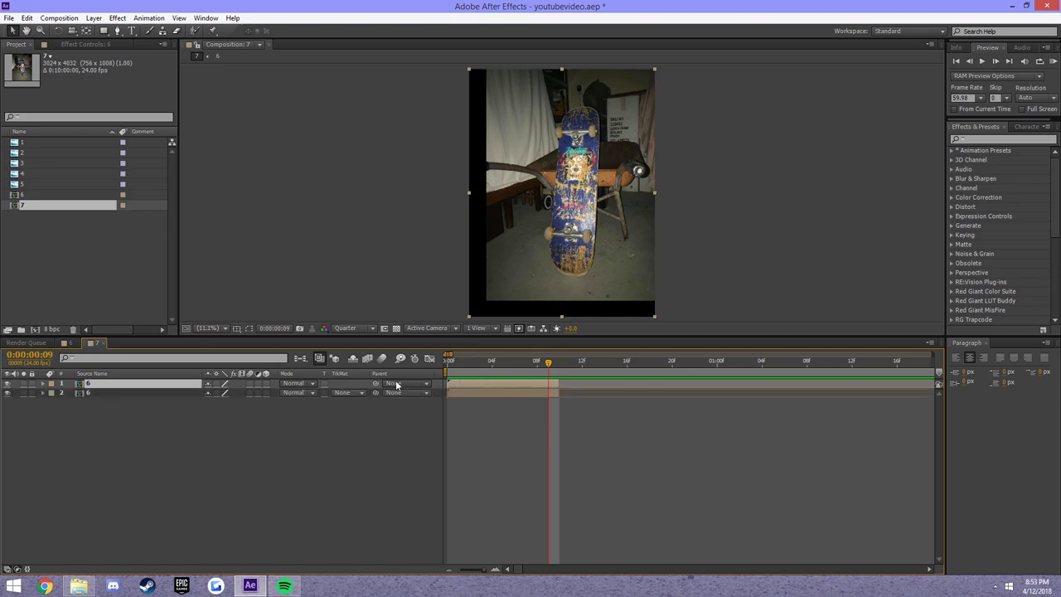
{"action": "left_click_drag", "start_coordinate": [470, 384], "coordinate": [581, 385]}
{"action": "right_click", "coordinate": [581, 385]}
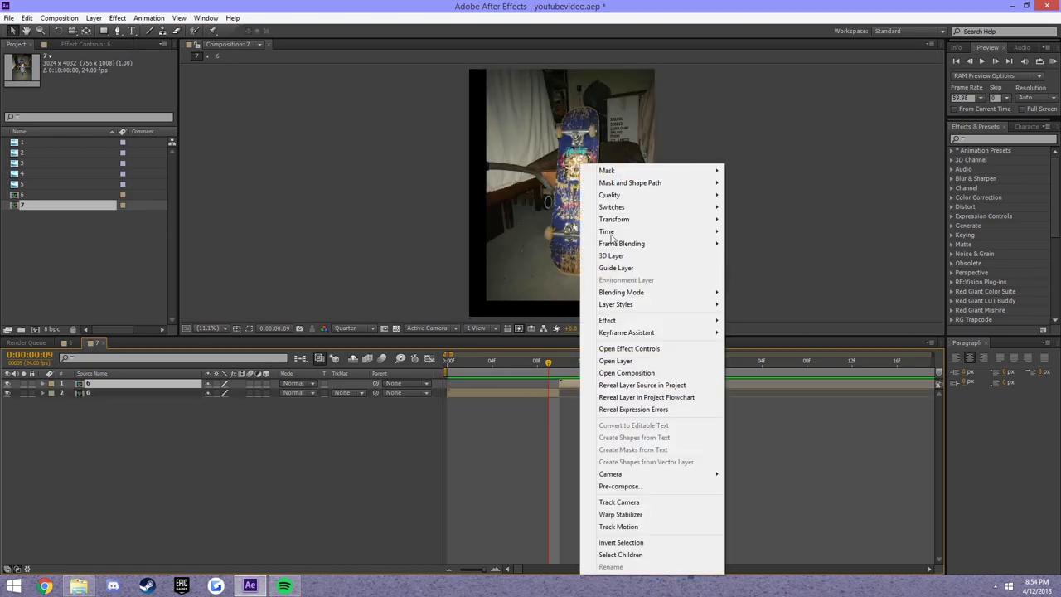
{"action": "mouse_move", "coordinate": [607, 232]}
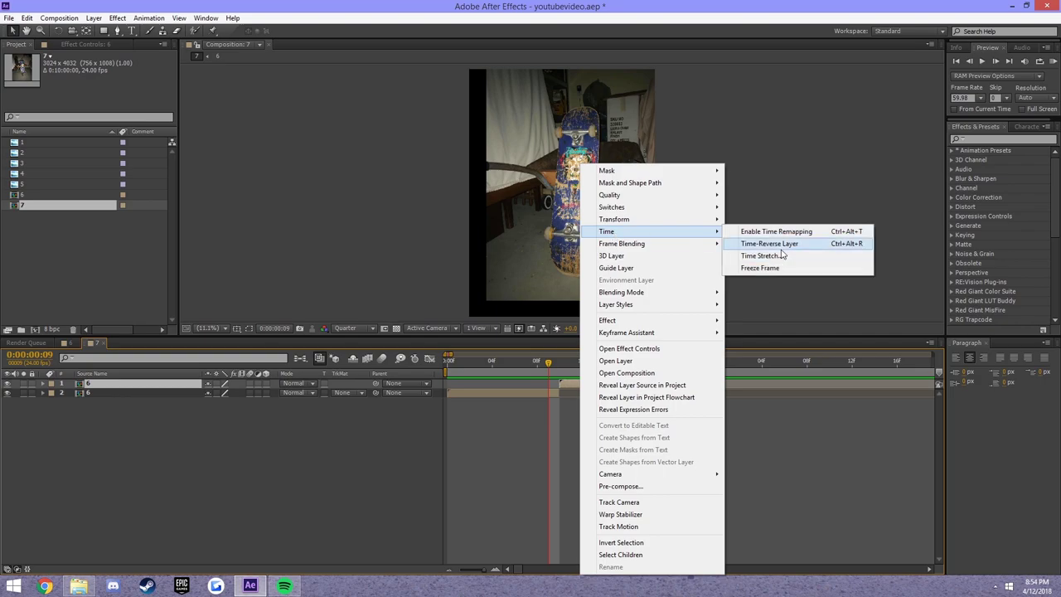
{"action": "left_click", "coordinate": [780, 249]}
Step: Duplicate the forward–reverse pair twice, offsetting each new pair after the last
{"action": "key", "text": "Home"}
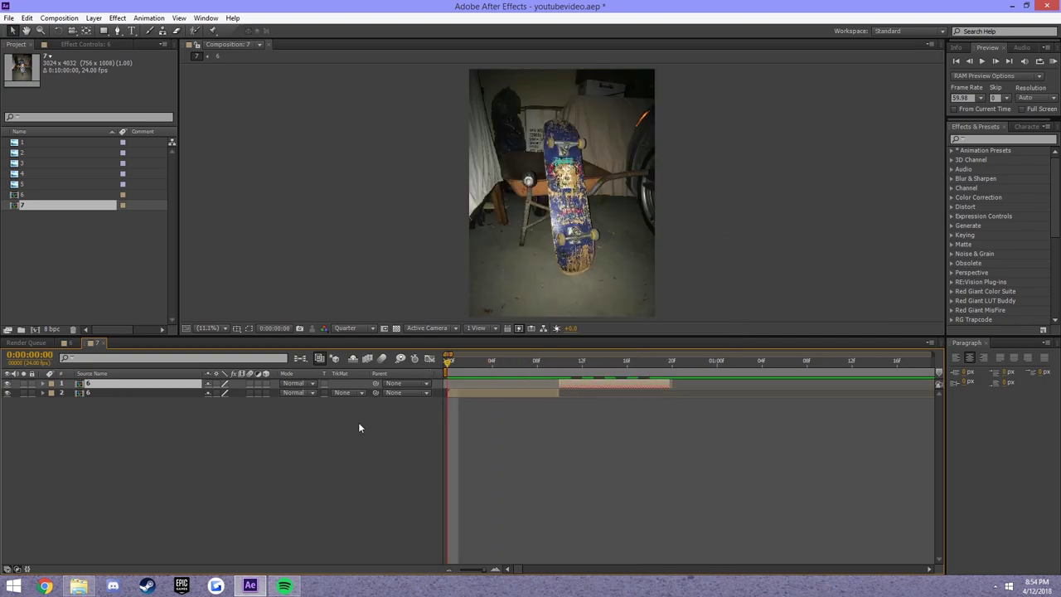
{"action": "left_click", "coordinate": [142, 393], "text": "shift"}
{"action": "left_click_drag", "start_coordinate": [470, 363], "coordinate": [683, 362]}
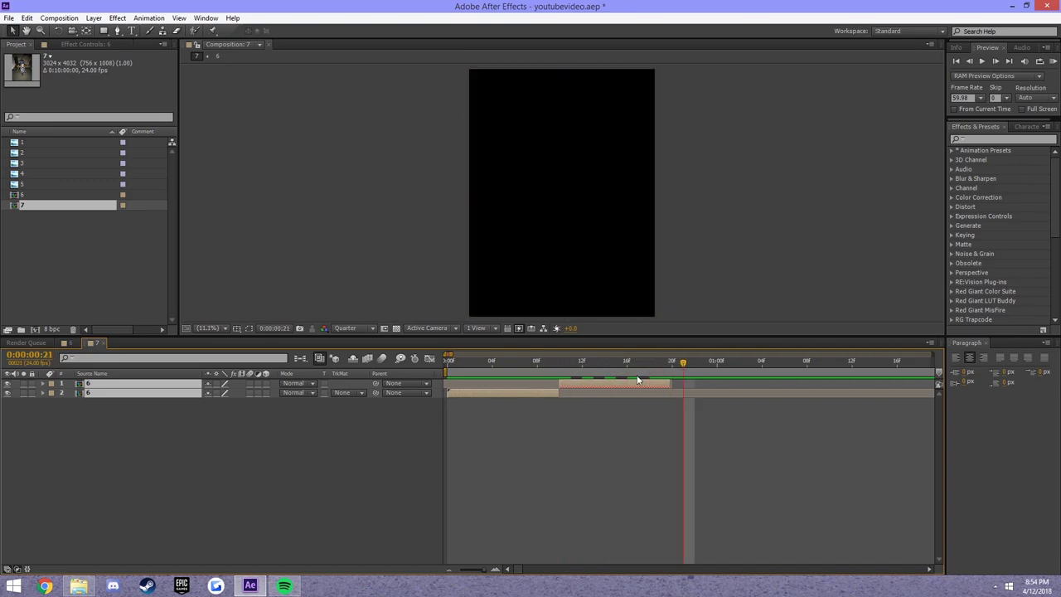
{"action": "key", "text": "ctrl+d"}
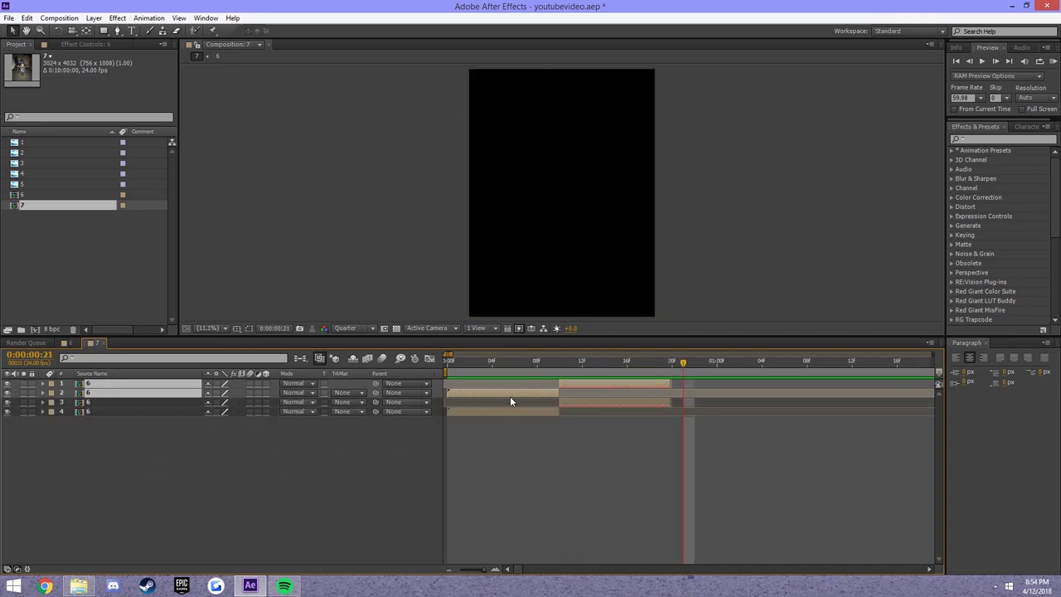
{"action": "left_click_drag", "start_coordinate": [510, 401], "coordinate": [733, 396]}
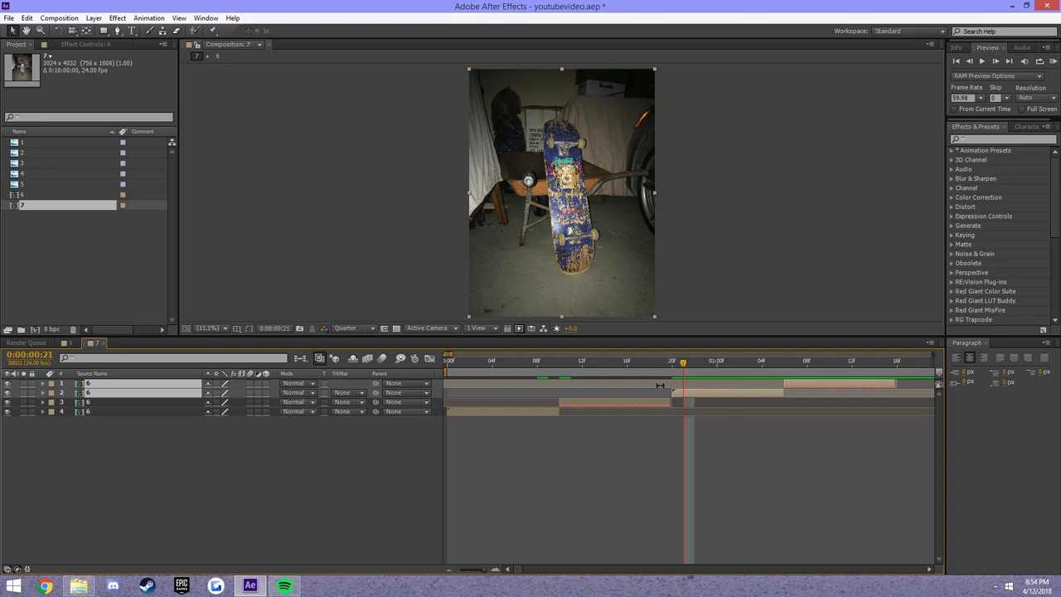
{"action": "key", "text": "ctrl+d"}
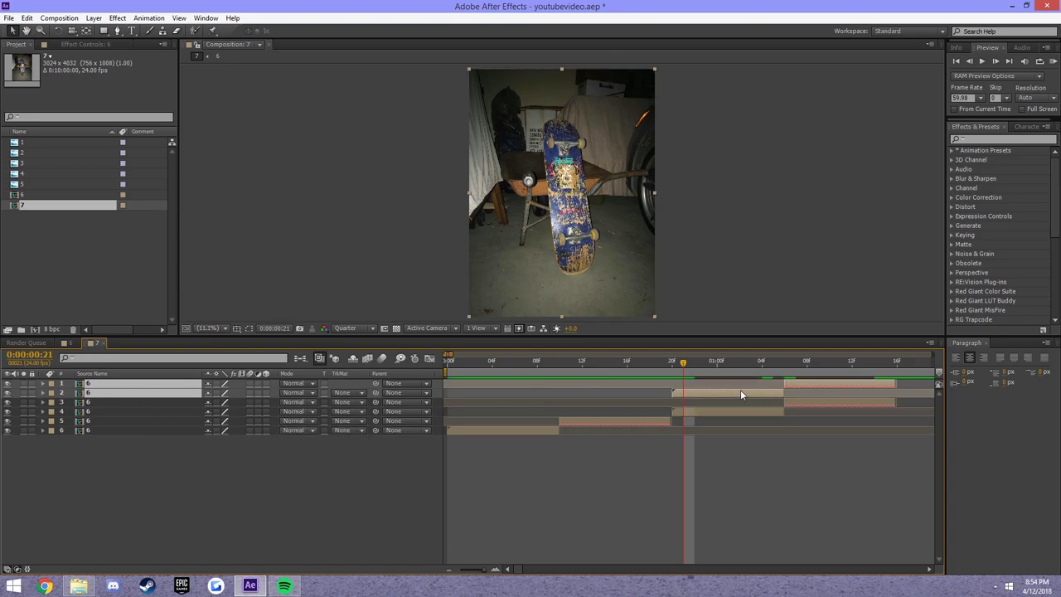
{"action": "left_click_drag", "start_coordinate": [740, 394], "coordinate": [650, 387]}
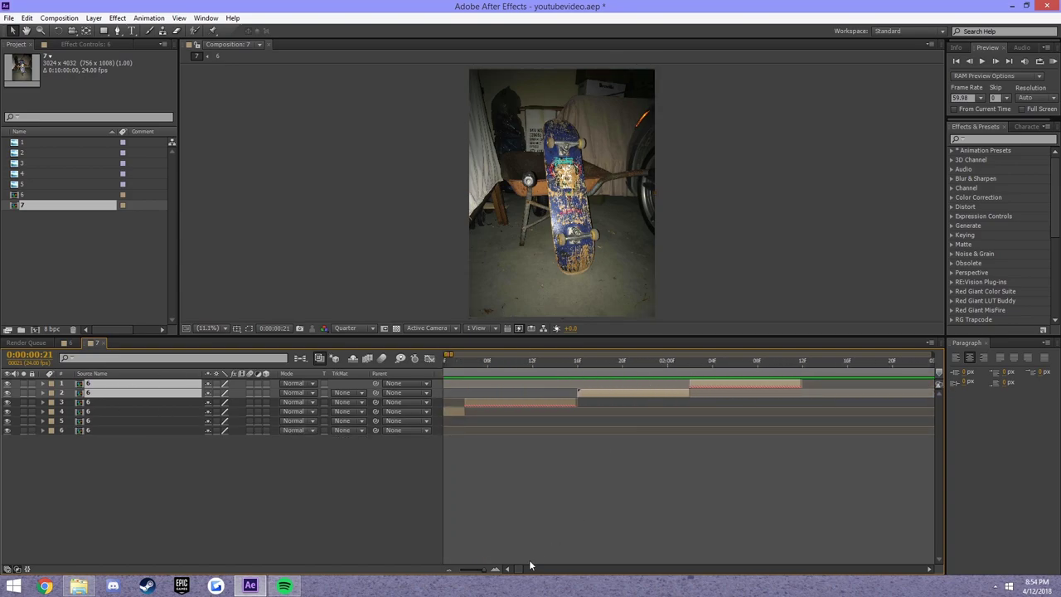
Step: Duplicate all six layers and shift the copies after the originals, making twelve
{"action": "left_click", "coordinate": [449, 570]}
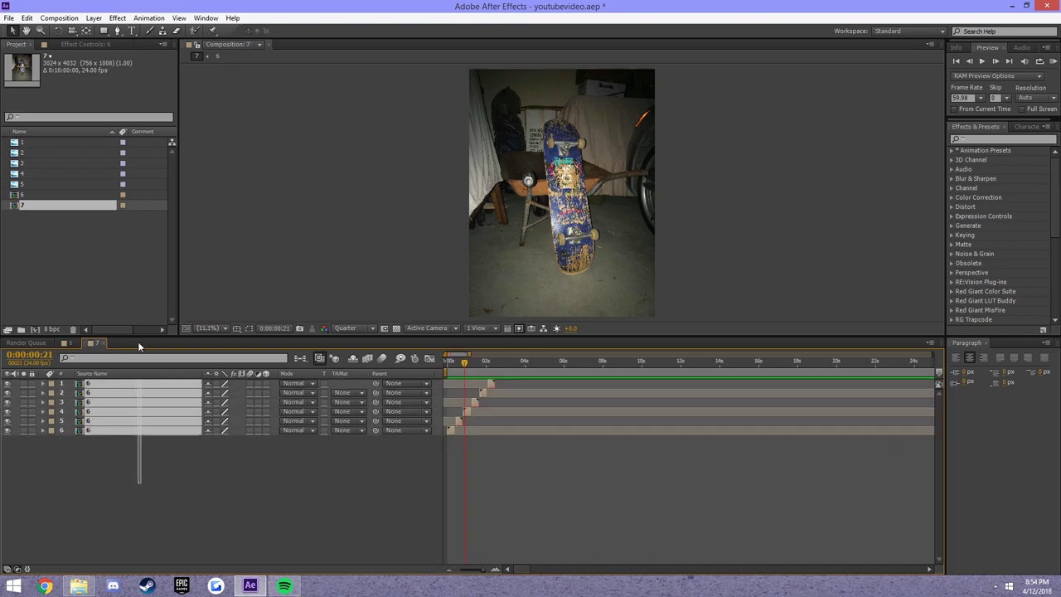
{"action": "left_click_drag", "start_coordinate": [147, 486], "coordinate": [198, 390]}
{"action": "key", "text": "ctrl+d"}
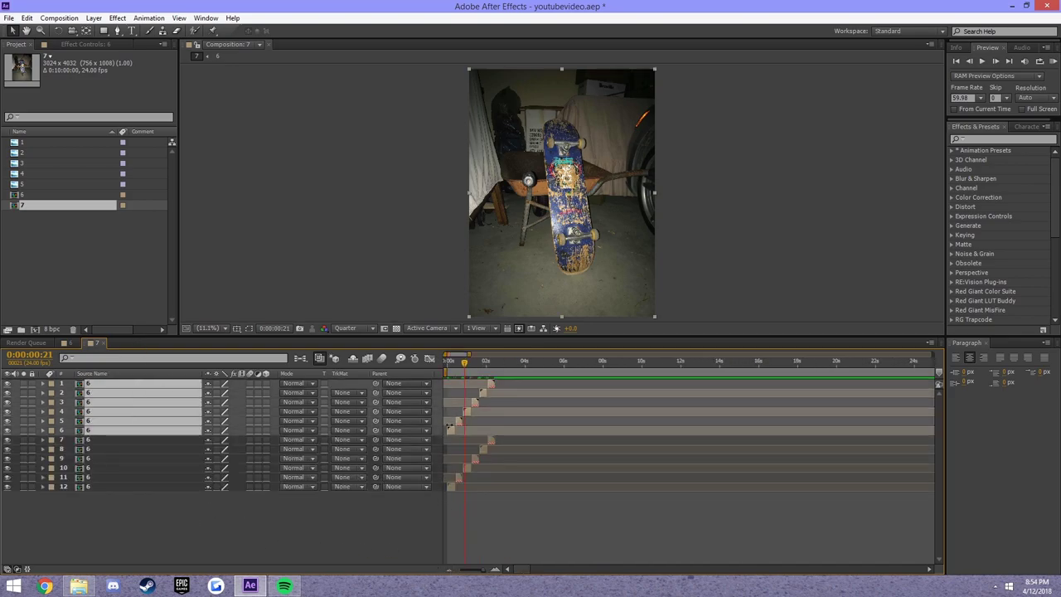
{"action": "left_click_drag", "start_coordinate": [469, 433], "coordinate": [500, 431]}
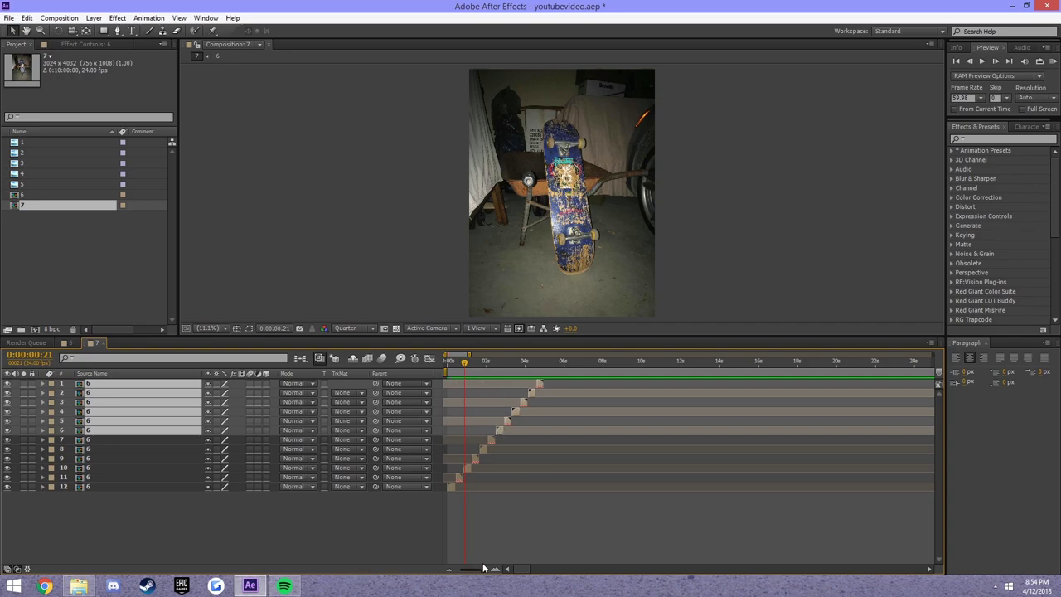
{"action": "left_click", "coordinate": [396, 545]}
Step: Scrub through the twelve-layer sequence from its end back to the start
{"action": "left_click", "coordinate": [494, 569]}
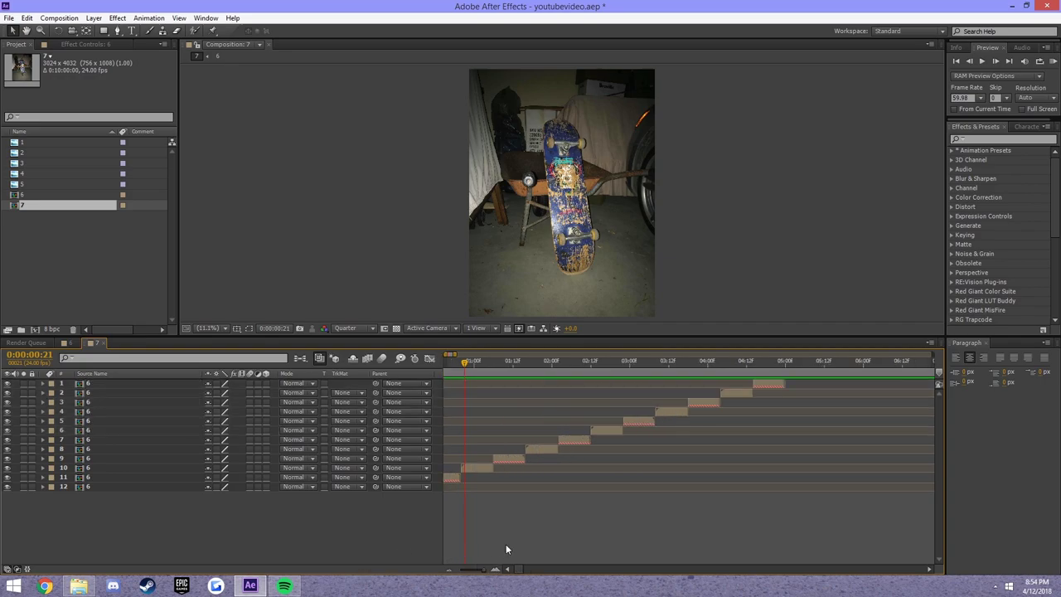
{"action": "left_click", "coordinate": [780, 360]}
{"action": "left_click", "coordinate": [777, 385]}
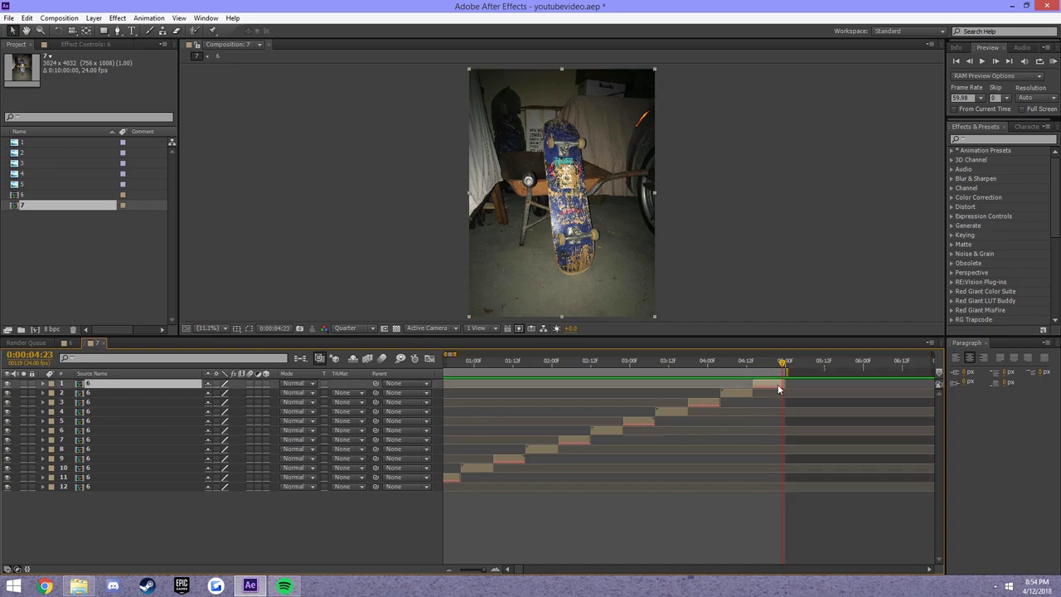
{"action": "left_click_drag", "start_coordinate": [784, 362], "coordinate": [262, 473]}
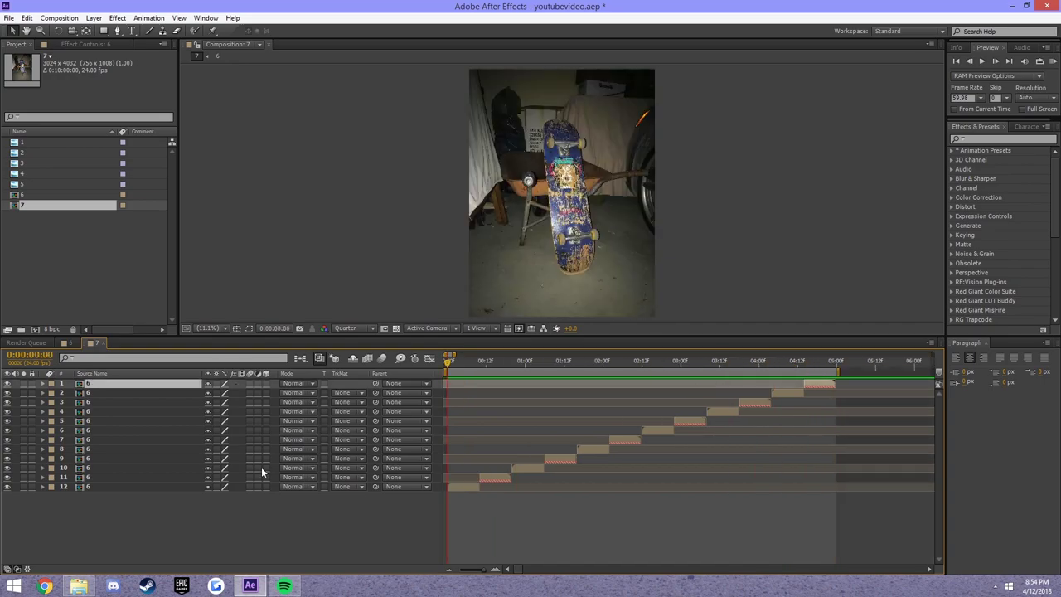
Step: Rename composition 7 to Loop
{"action": "right_click", "coordinate": [31, 207]}
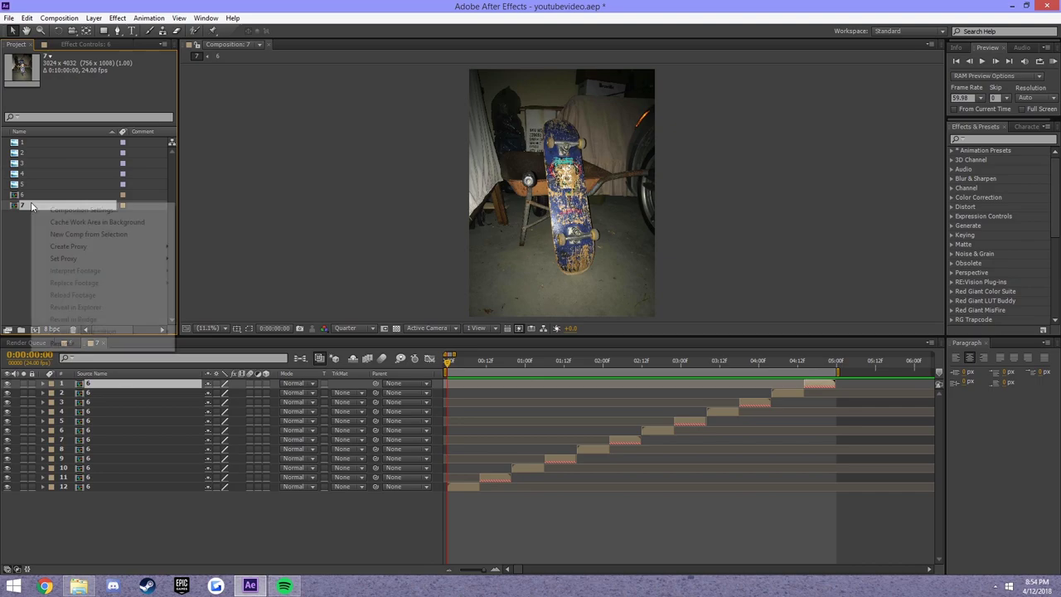
{"action": "left_click", "coordinate": [67, 345]}
{"action": "type", "text": "Loop"}
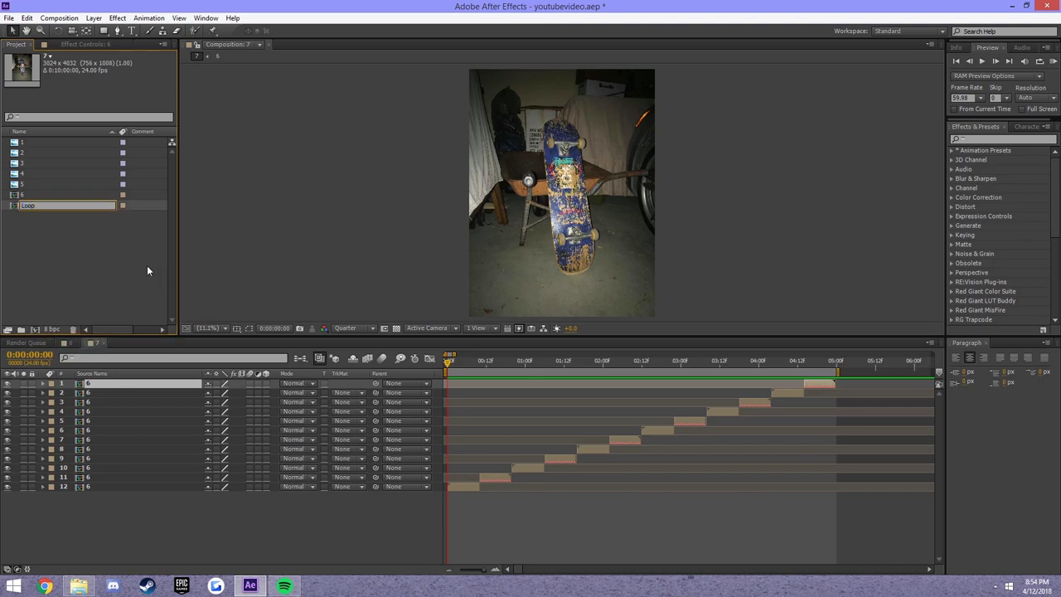
{"action": "key", "text": "Return"}
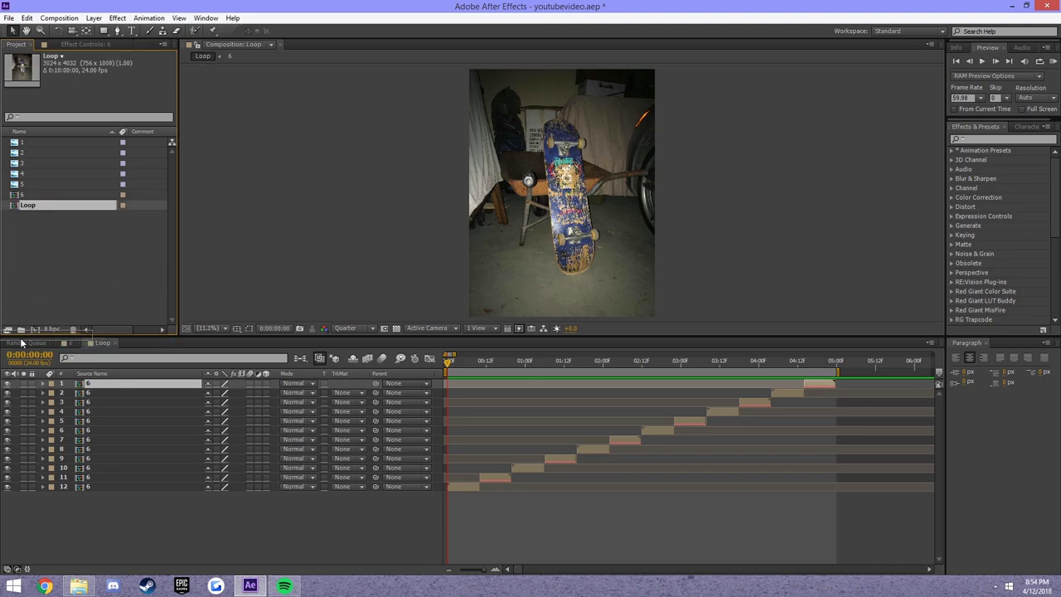
Step: Nest Loop in a new Loop 2 composition and trim the layer at the sequence's last frame
{"action": "left_click_drag", "start_coordinate": [43, 208], "coordinate": [35, 329]}
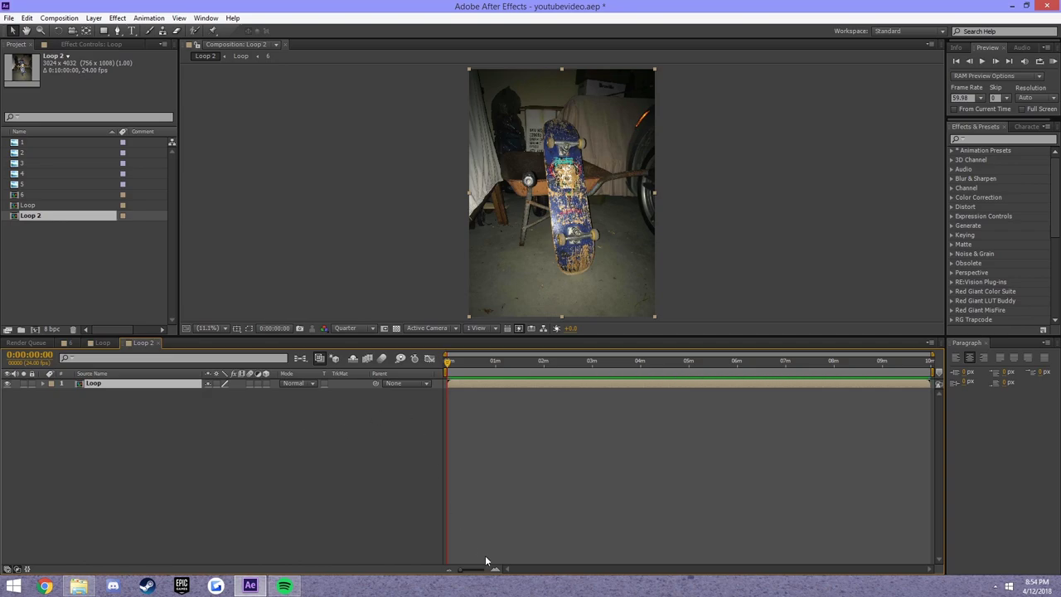
{"action": "left_click", "coordinate": [495, 569]}
{"action": "left_click_drag", "start_coordinate": [449, 362], "coordinate": [462, 368]}
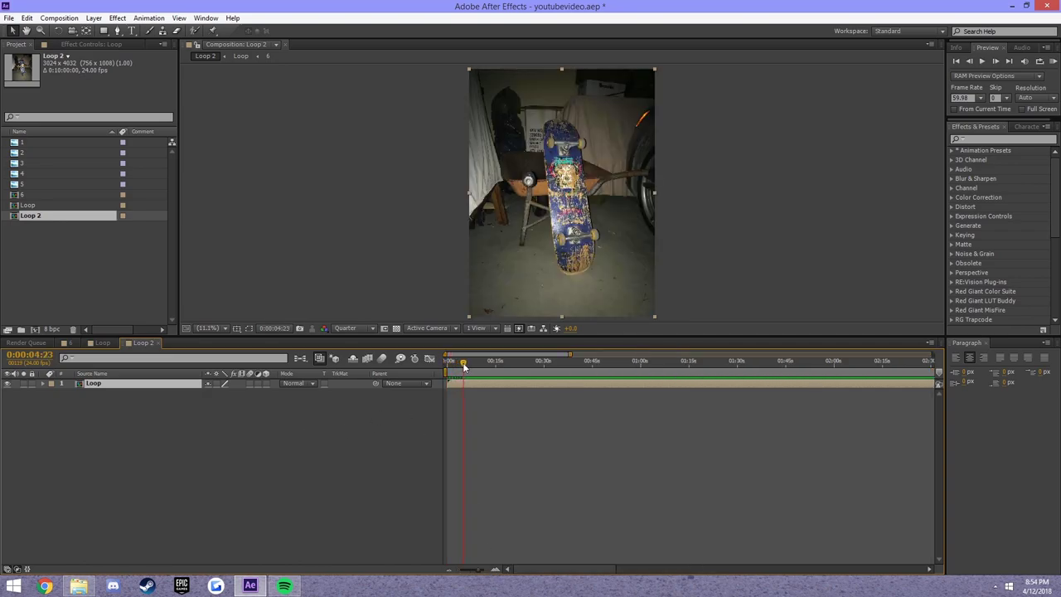
{"action": "left_click", "coordinate": [495, 568]}
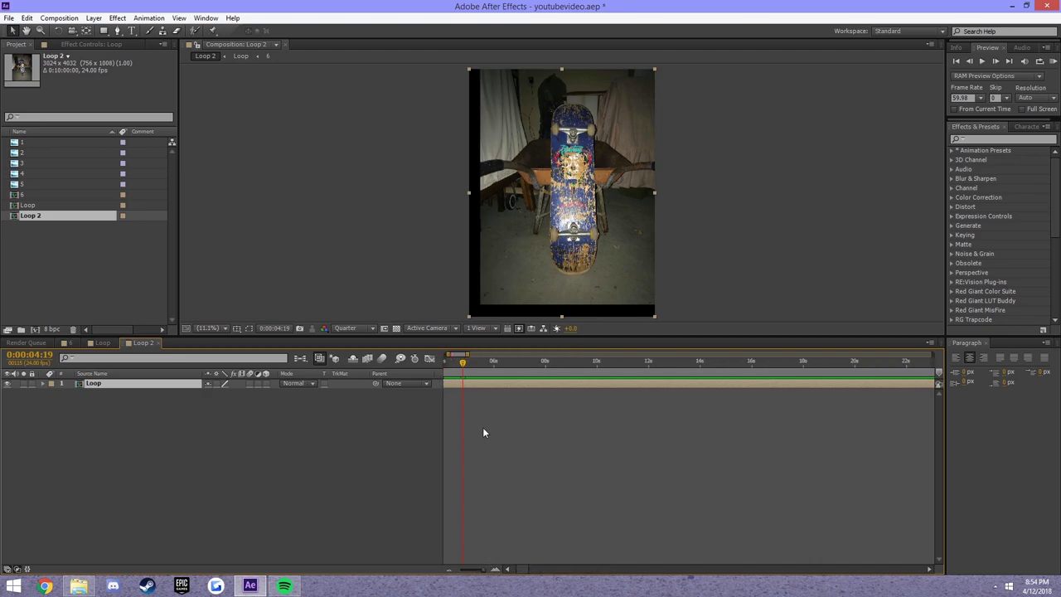
{"action": "key", "text": "alt+bracketright"}
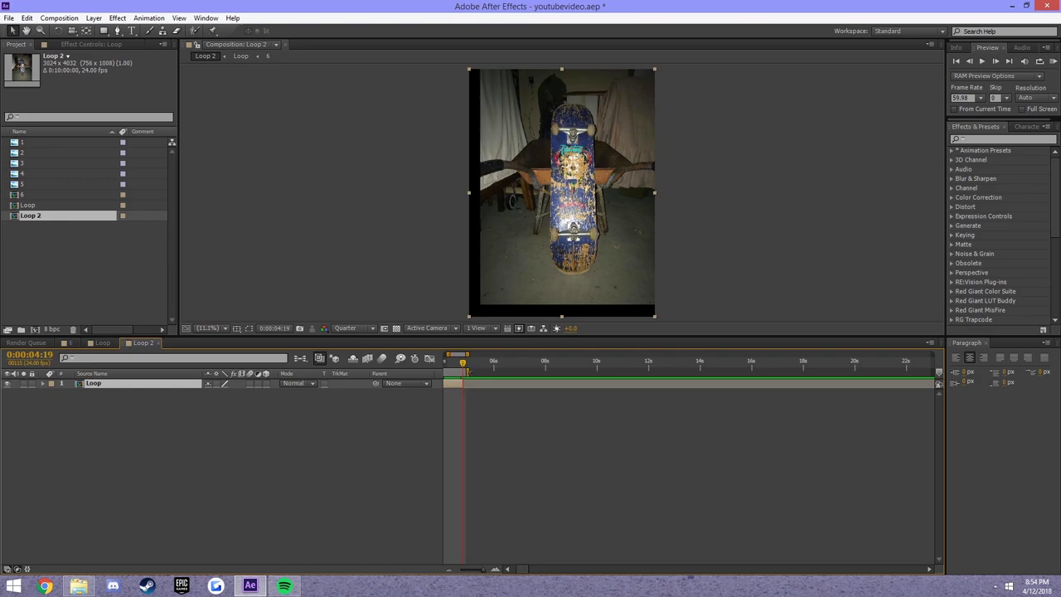
{"action": "left_click", "coordinate": [465, 363]}
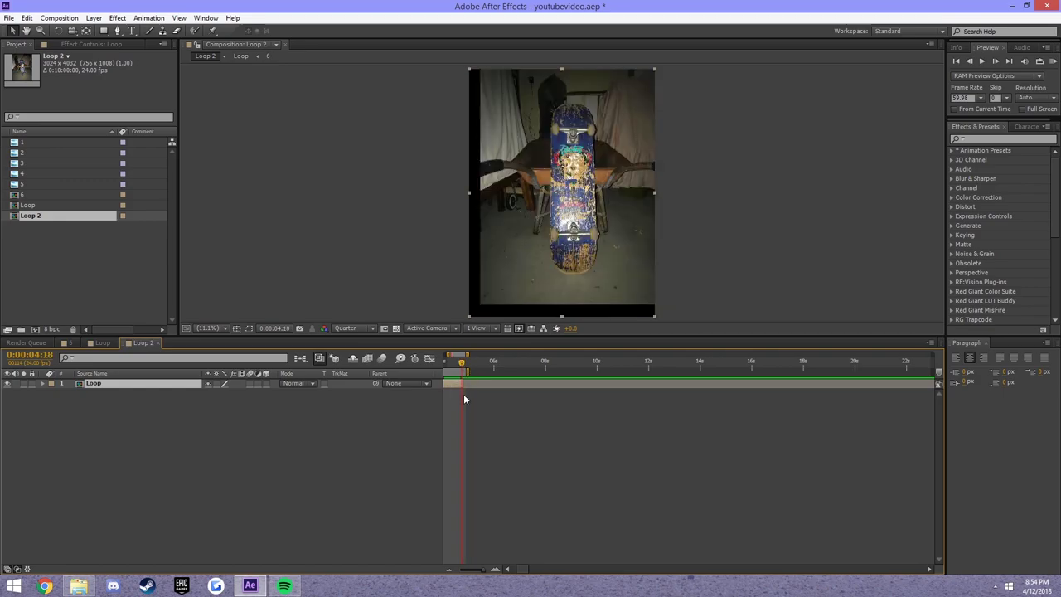
{"action": "scroll", "coordinate": [499, 568], "scroll_direction": "left", "scroll_amount": 4}
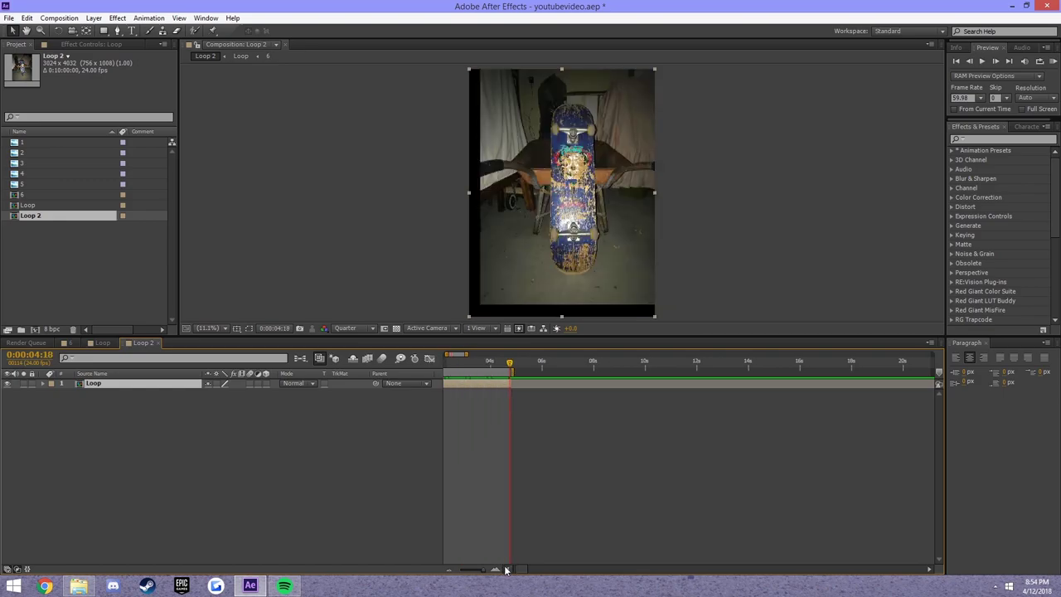
{"action": "left_click_drag", "start_coordinate": [539, 368], "coordinate": [468, 371]}
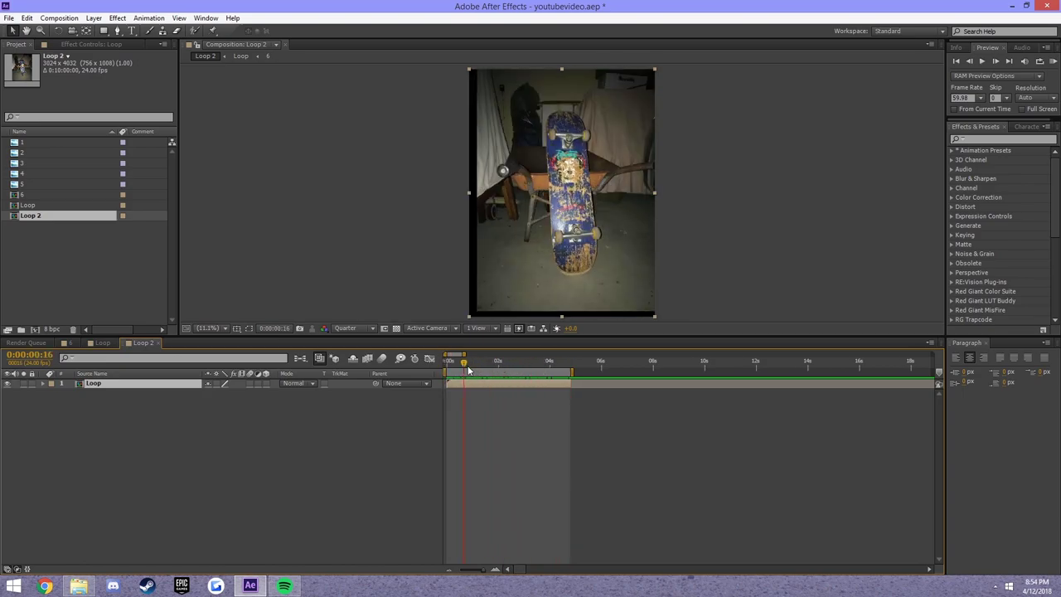
Step: Preview the loop and reveal the Loop layer's Scale property
{"action": "left_click", "coordinate": [1051, 62]}
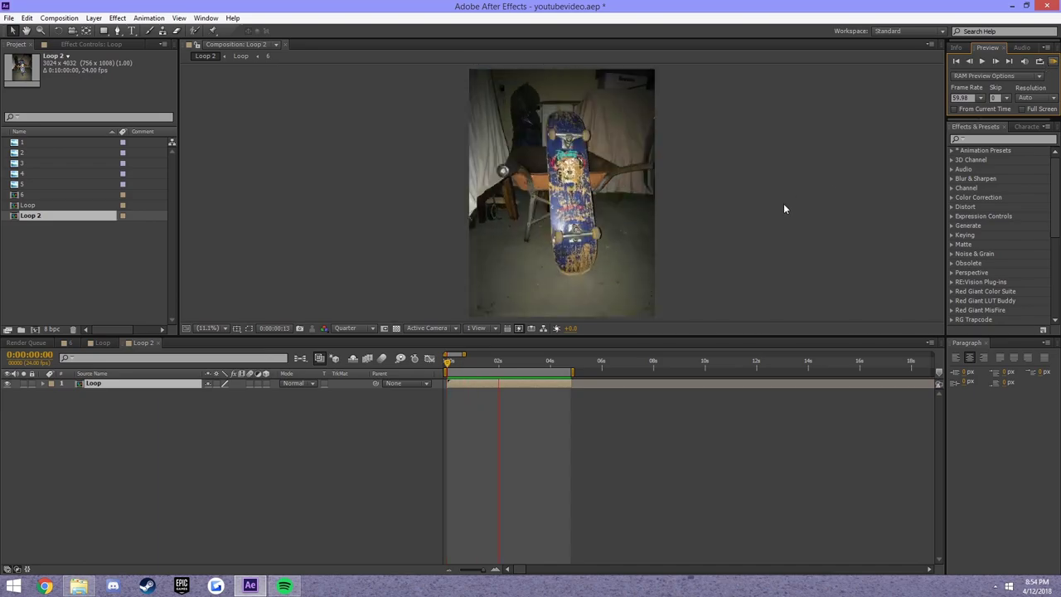
{"action": "left_click", "coordinate": [197, 432]}
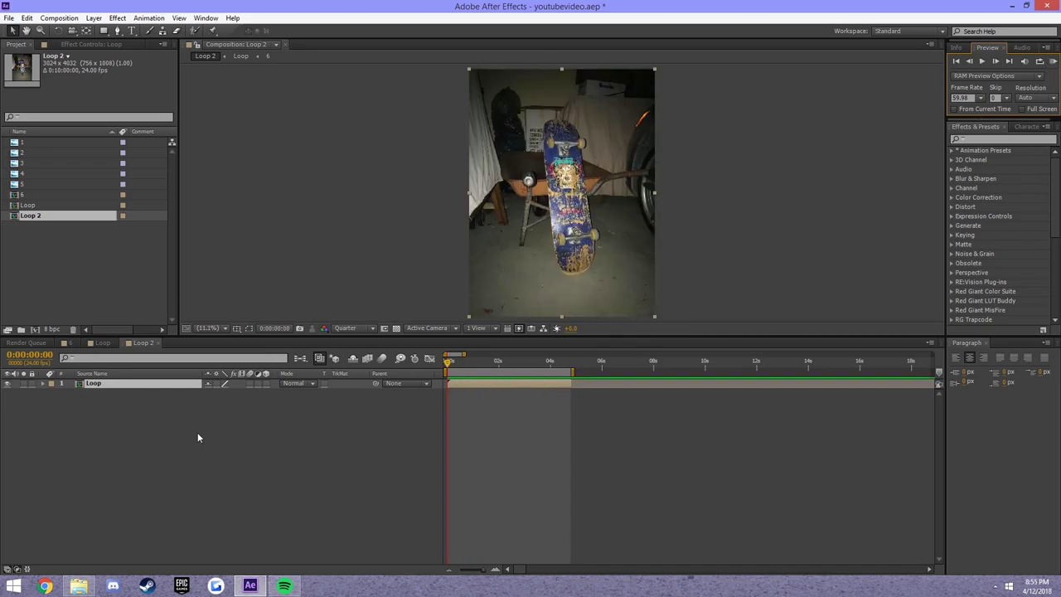
{"action": "key", "text": "s"}
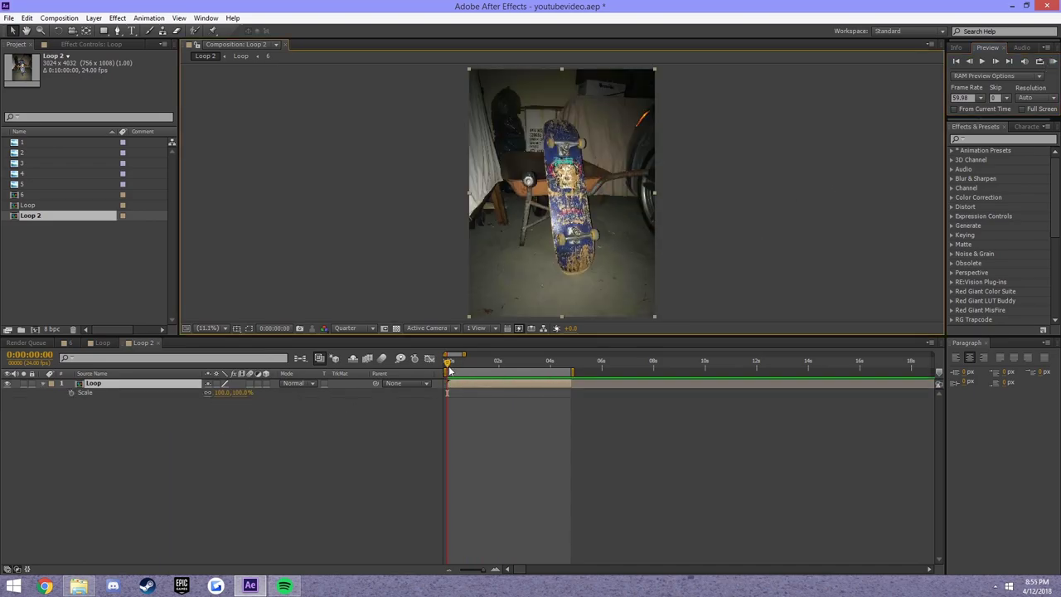
{"action": "key", "text": "space"}
{"action": "left_click", "coordinate": [301, 393]}
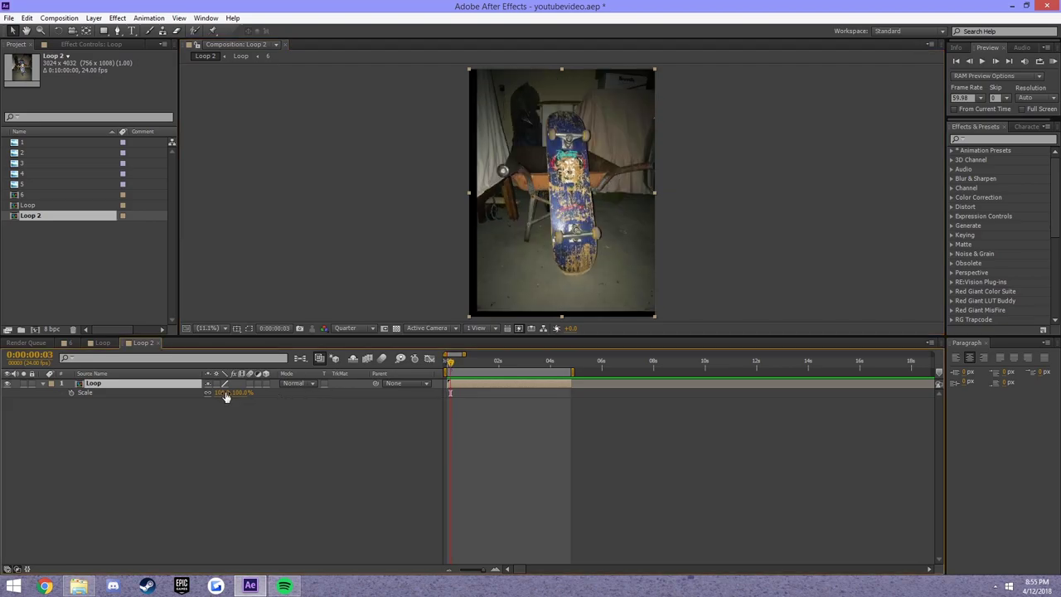
{"action": "left_click_drag", "start_coordinate": [450, 364], "coordinate": [452, 366]}
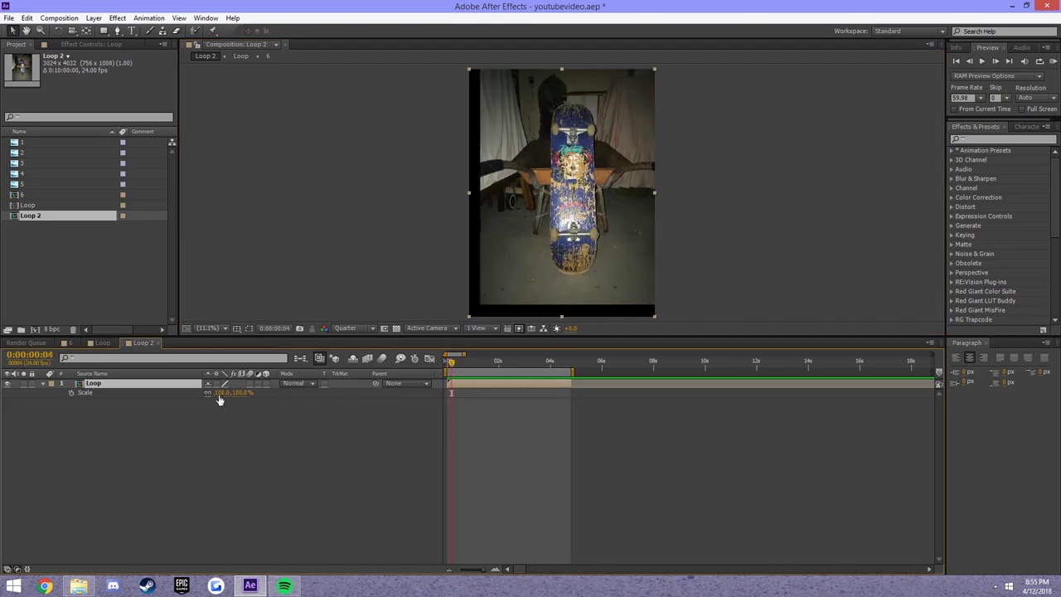
Step: Scale the Loop layer to 118% and preview it against the Loop composition
{"action": "left_click_drag", "start_coordinate": [219, 396], "coordinate": [249, 396]}
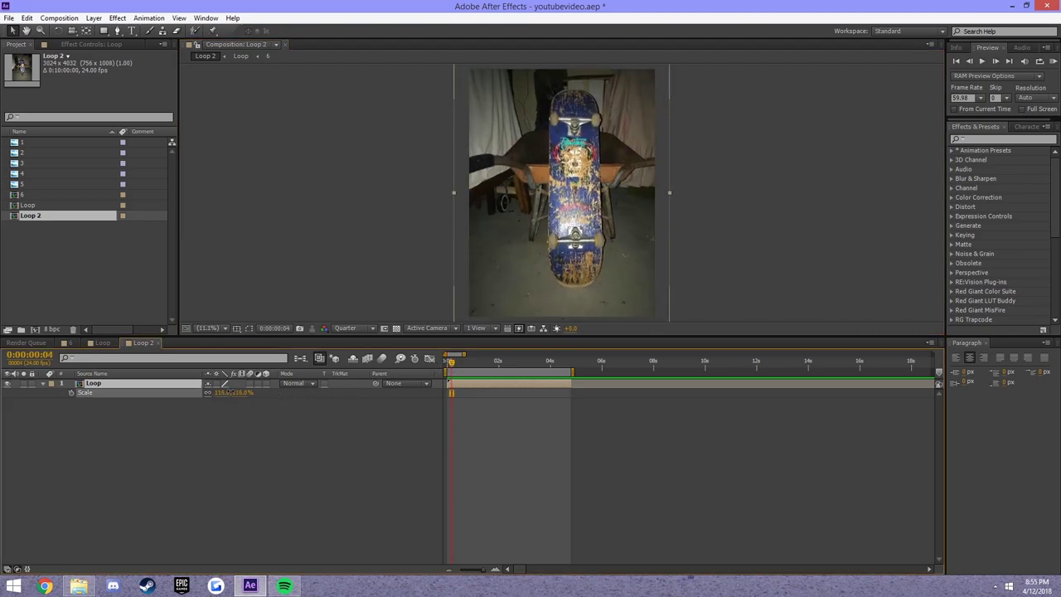
{"action": "left_click", "coordinate": [1052, 61]}
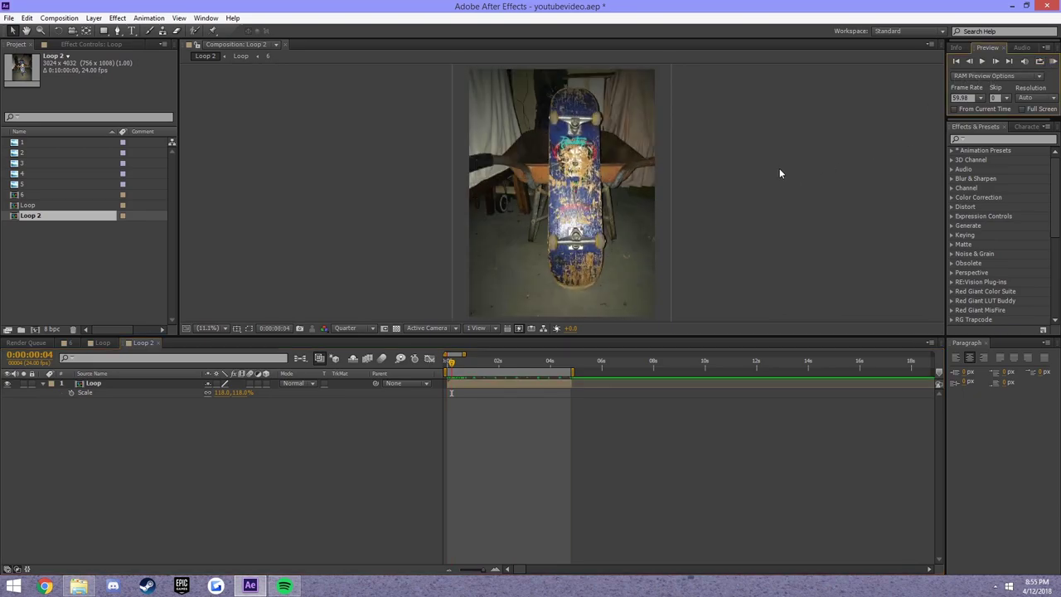
{"action": "left_click", "coordinate": [98, 343]}
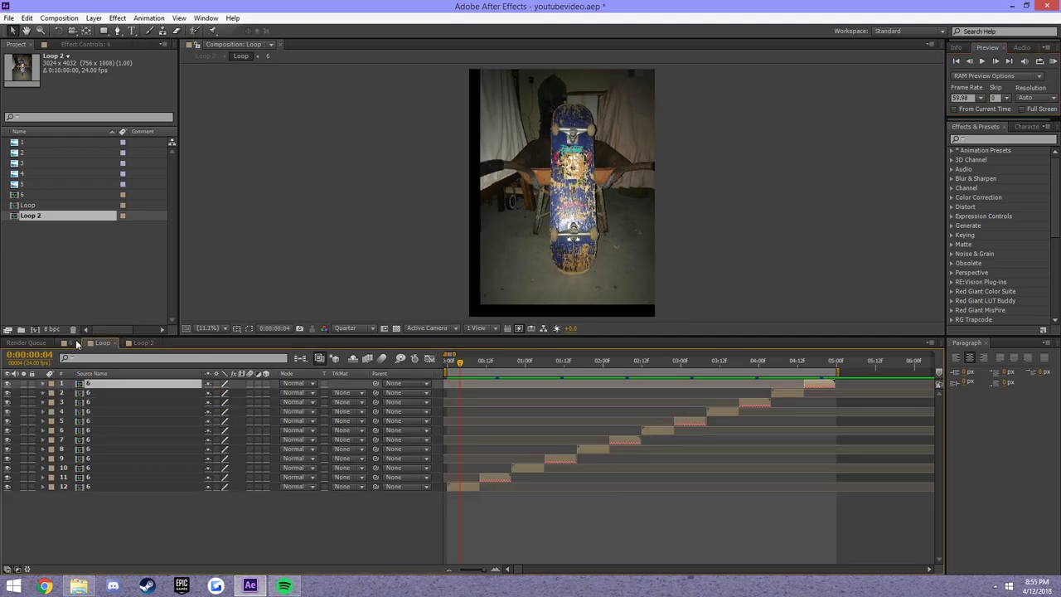
{"action": "key", "text": "space"}
{"action": "key", "text": "space"}
Step: Set the preview frame rate to 24 fps in Loop 2
{"action": "left_click", "coordinate": [141, 342]}
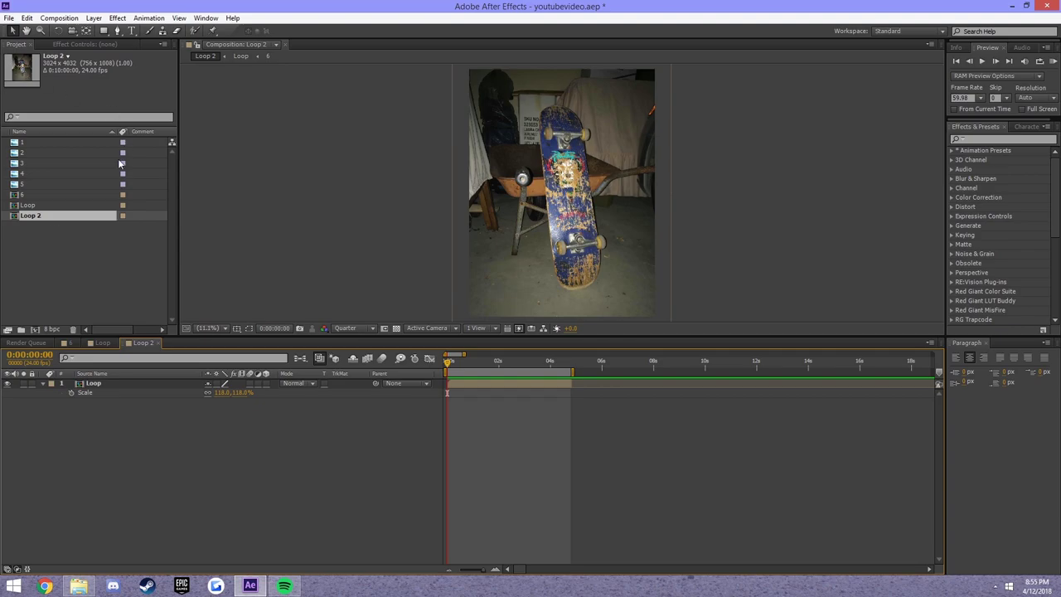
{"action": "left_click", "coordinate": [961, 97]}
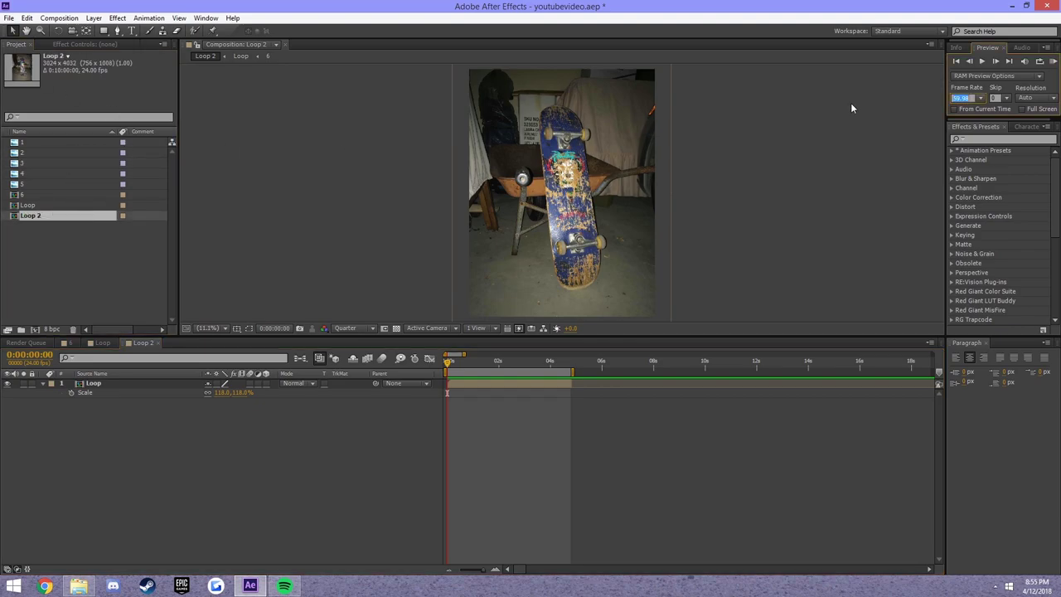
{"action": "type", "text": "24"}
{"action": "type", "text": "25"}
Step: Select the Loop composition in the Project panel and preview playback
{"action": "left_click", "coordinate": [47, 184]}
{"action": "left_click", "coordinate": [47, 163]}
{"action": "left_click", "coordinate": [46, 180]}
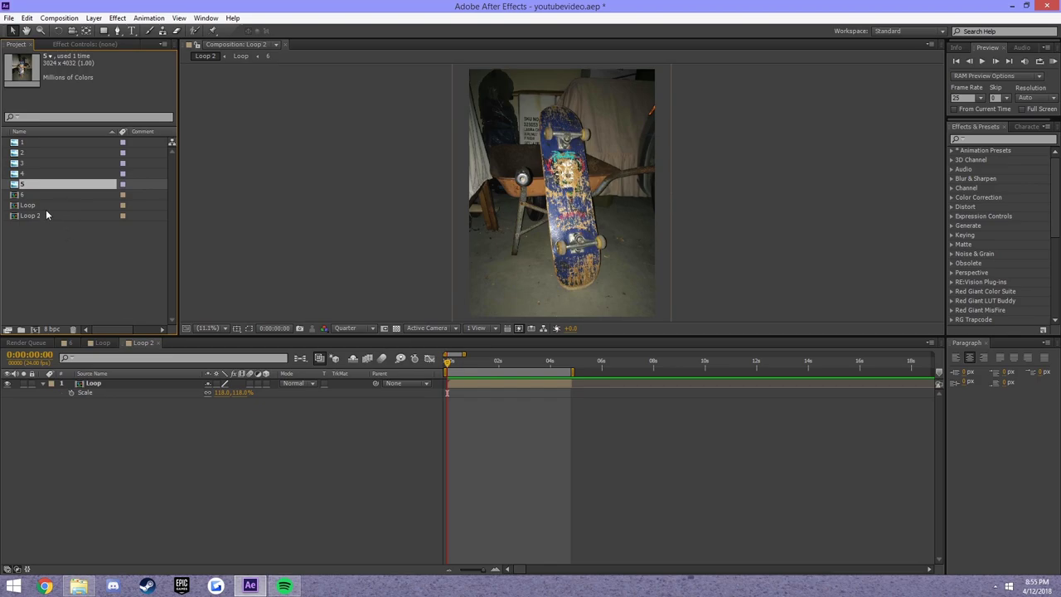
{"action": "left_click", "coordinate": [46, 205]}
{"action": "left_click", "coordinate": [1051, 64]}
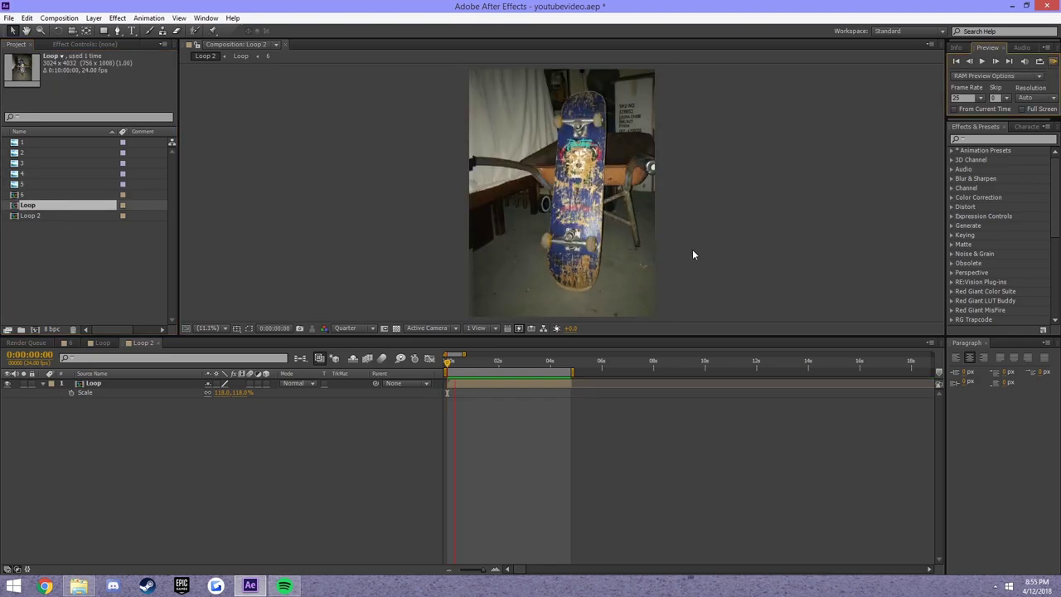
{"action": "left_click", "coordinate": [442, 382]}
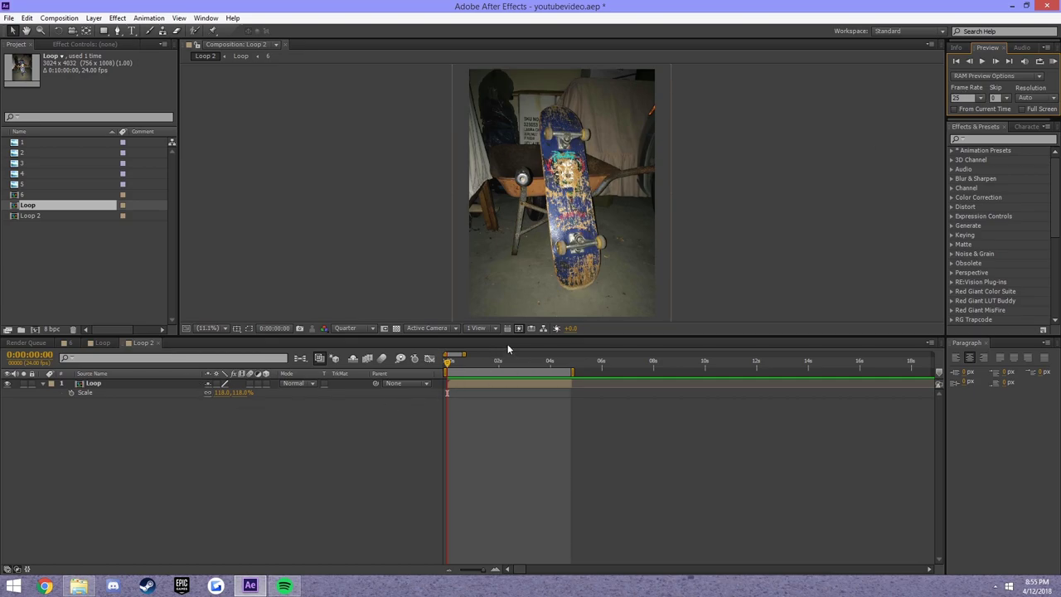
{"action": "key", "text": "space"}
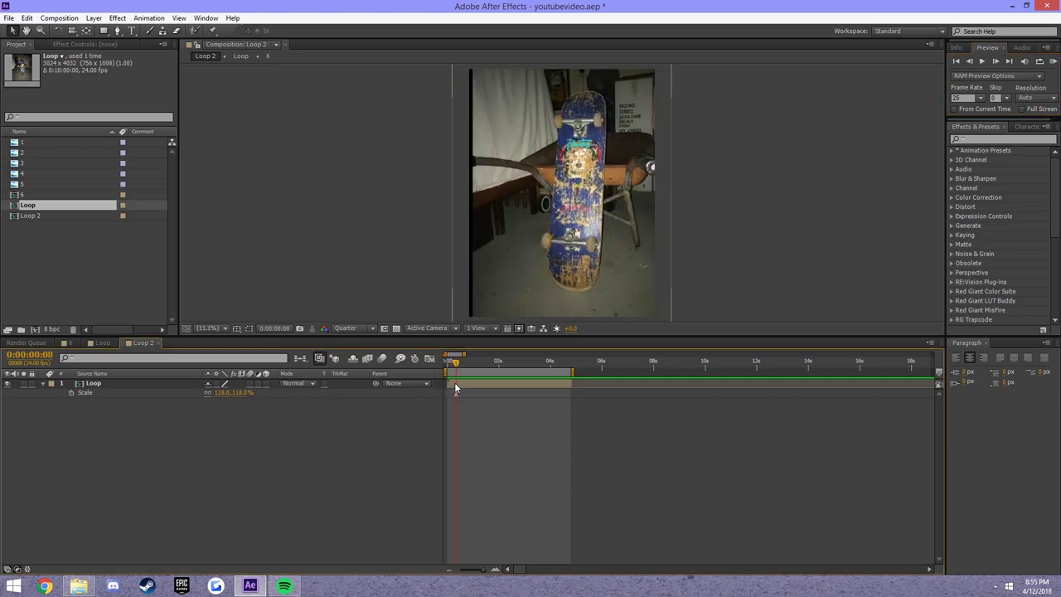
Step: Set the Loop layer's scale to 123% and preview the loop
{"action": "left_click", "coordinate": [454, 382]}
{"action": "key", "text": "s"}
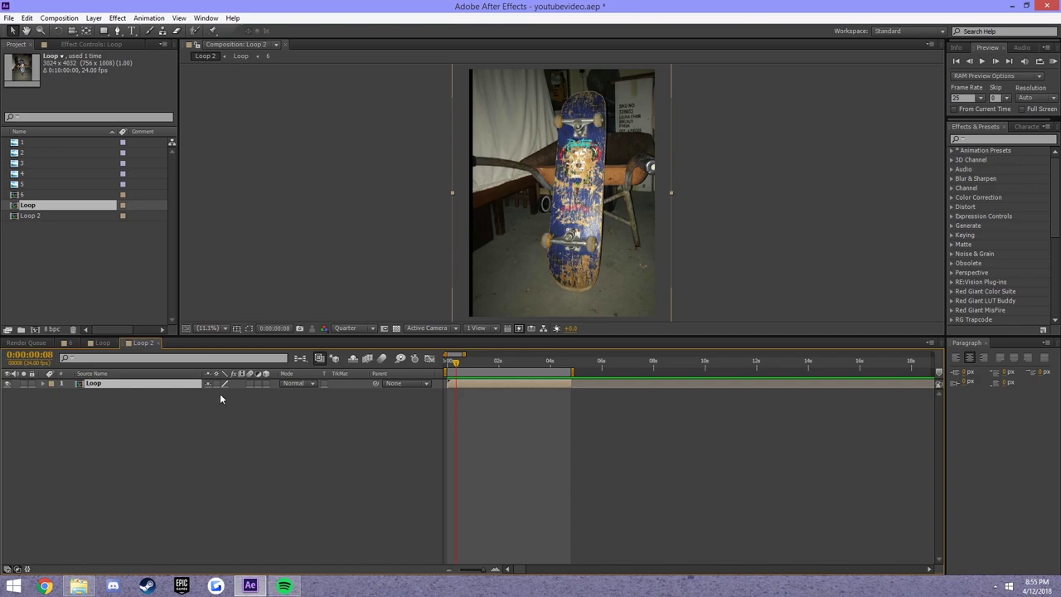
{"action": "left_click", "coordinate": [174, 388]}
{"action": "key", "text": "s"}
{"action": "left_click", "coordinate": [220, 392]}
{"action": "type", "text": "123"}
{"action": "key", "text": "Return"}
{"action": "left_click", "coordinate": [313, 484]}
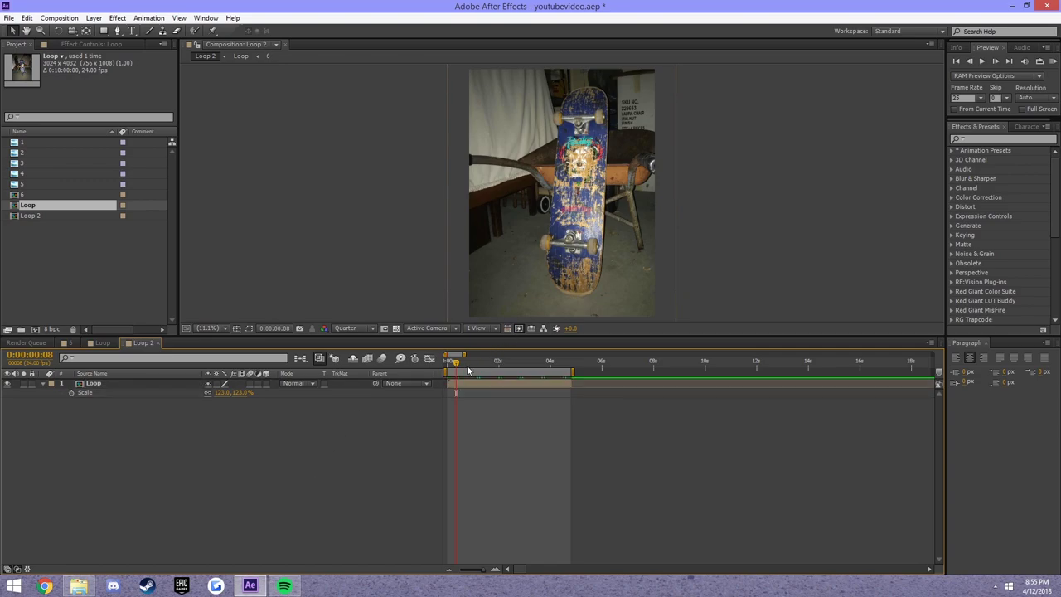
{"action": "left_click_drag", "start_coordinate": [461, 371], "coordinate": [447, 371]}
{"action": "key", "text": "space"}
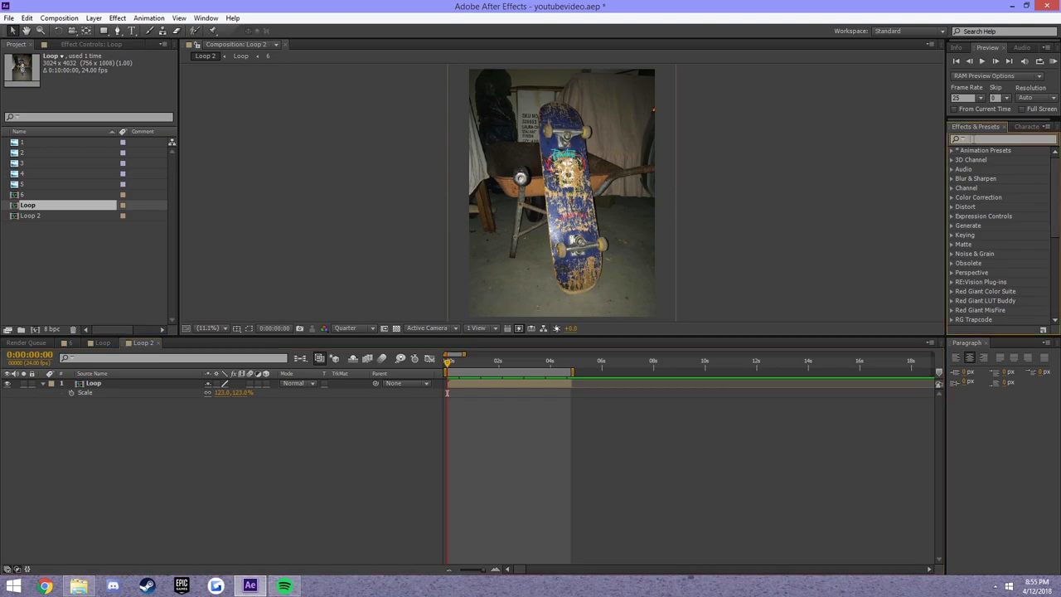
Step: Apply Curves to the Loop layer and load the blueish.ACV curve from the Saves folder
{"action": "type", "text": "curves"}
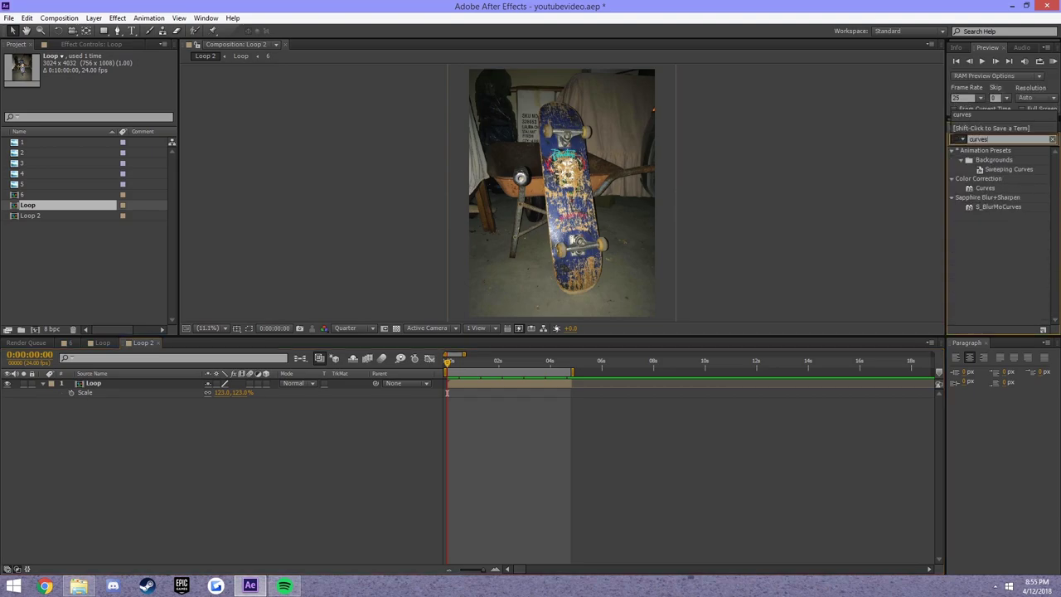
{"action": "left_click_drag", "start_coordinate": [968, 192], "coordinate": [497, 383]}
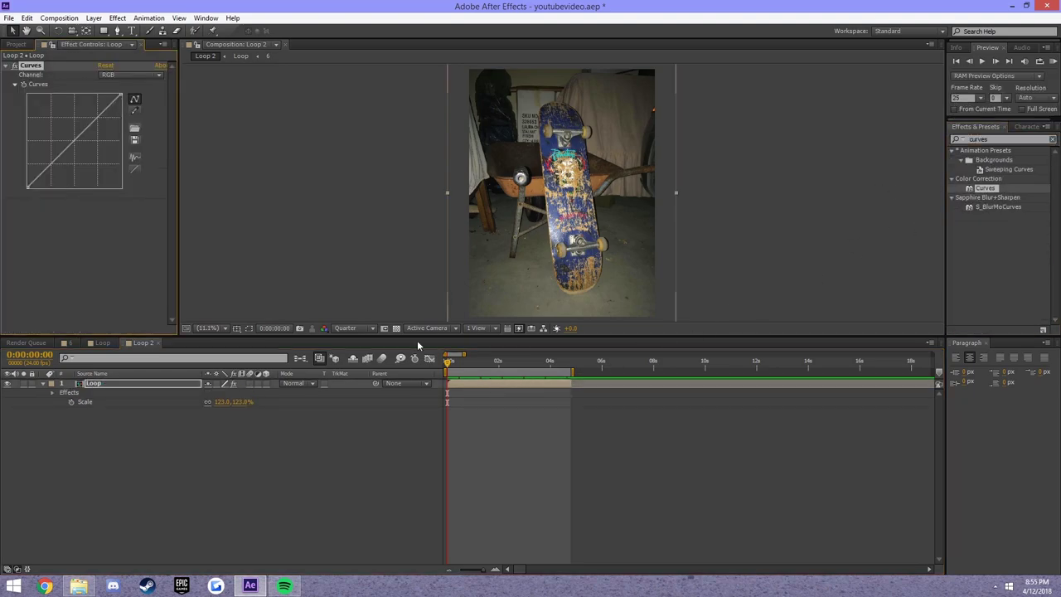
{"action": "left_click", "coordinate": [134, 128]}
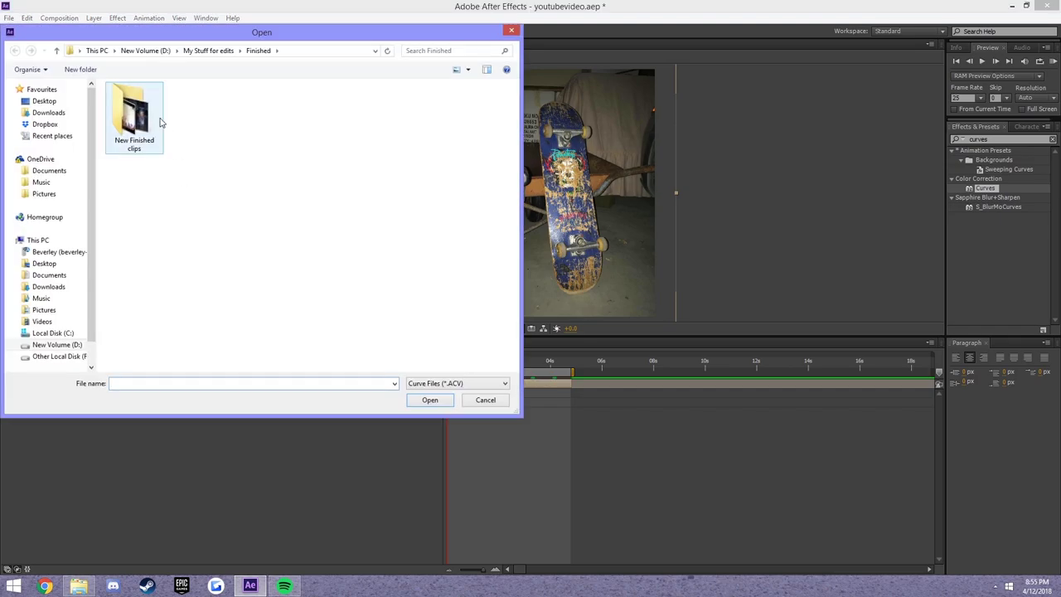
{"action": "left_click", "coordinate": [211, 50]}
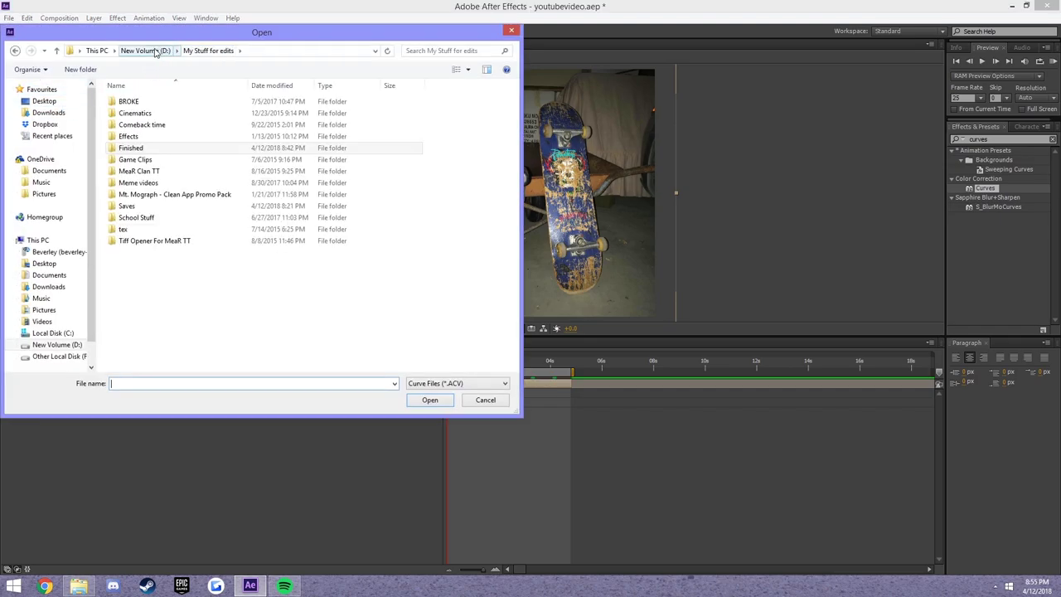
{"action": "double_click", "coordinate": [132, 205]}
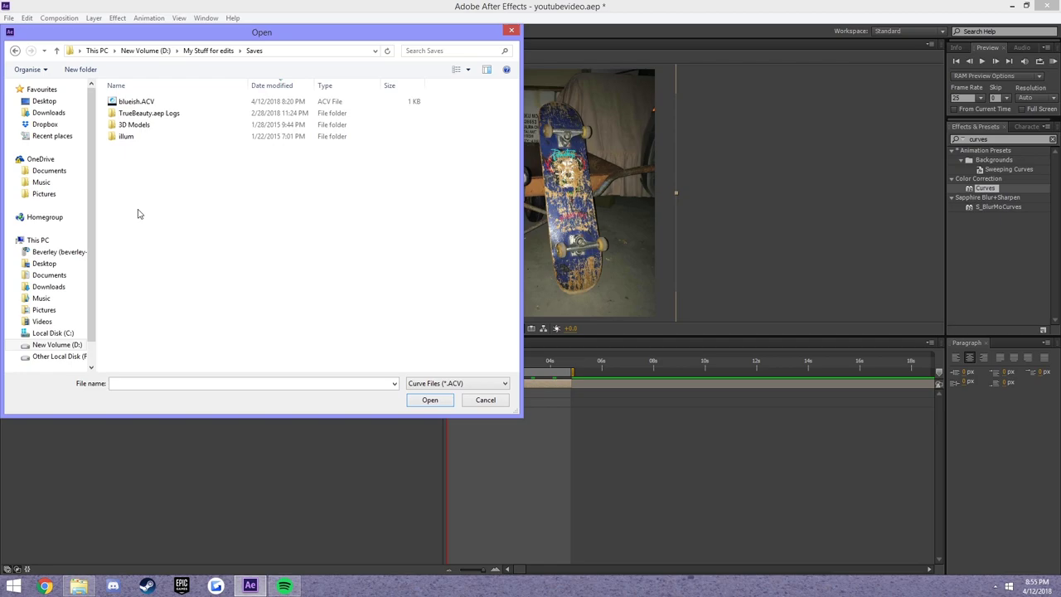
{"action": "double_click", "coordinate": [141, 101]}
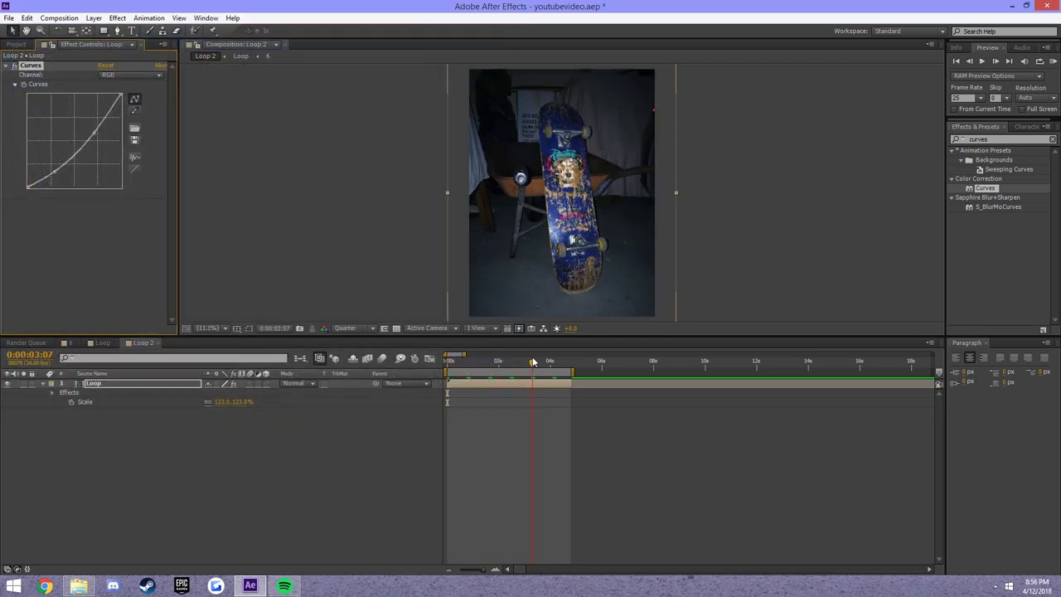
{"action": "left_click_drag", "start_coordinate": [451, 367], "coordinate": [427, 369]}
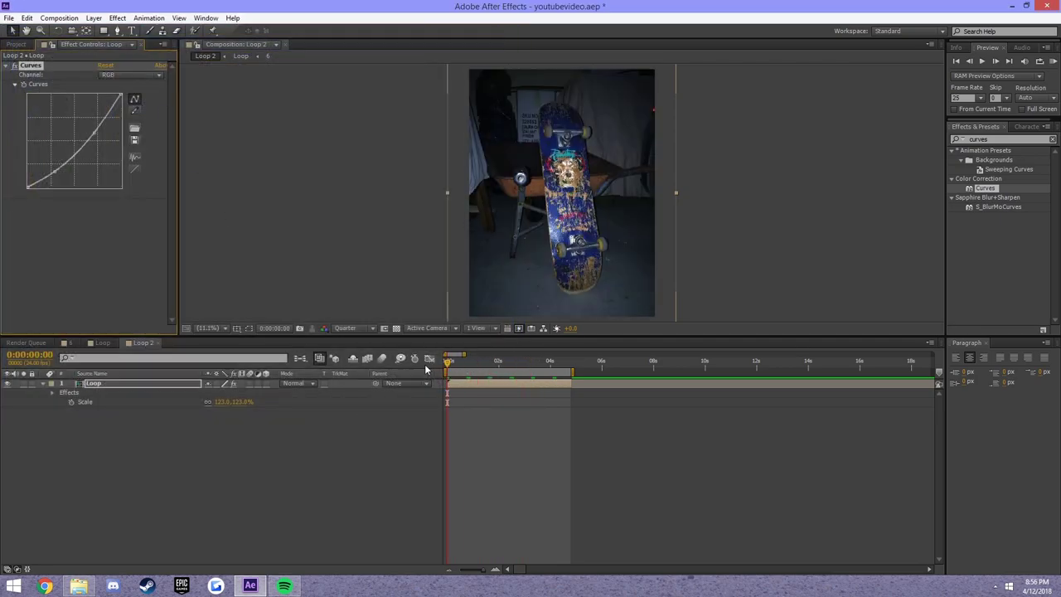
Step: Apply Add Grain to the Loop layer with Viewing Mode set to Final Output
{"action": "left_click", "coordinate": [1052, 139]}
{"action": "type", "text": "gr"}
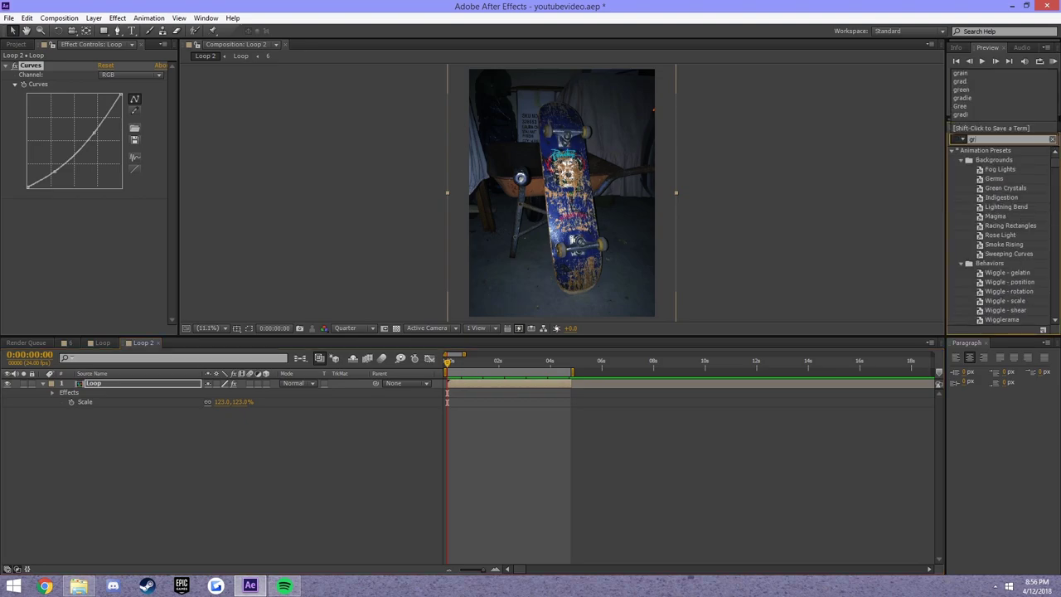
{"action": "type", "text": "ain"}
{"action": "left_click_drag", "start_coordinate": [989, 160], "coordinate": [470, 383]}
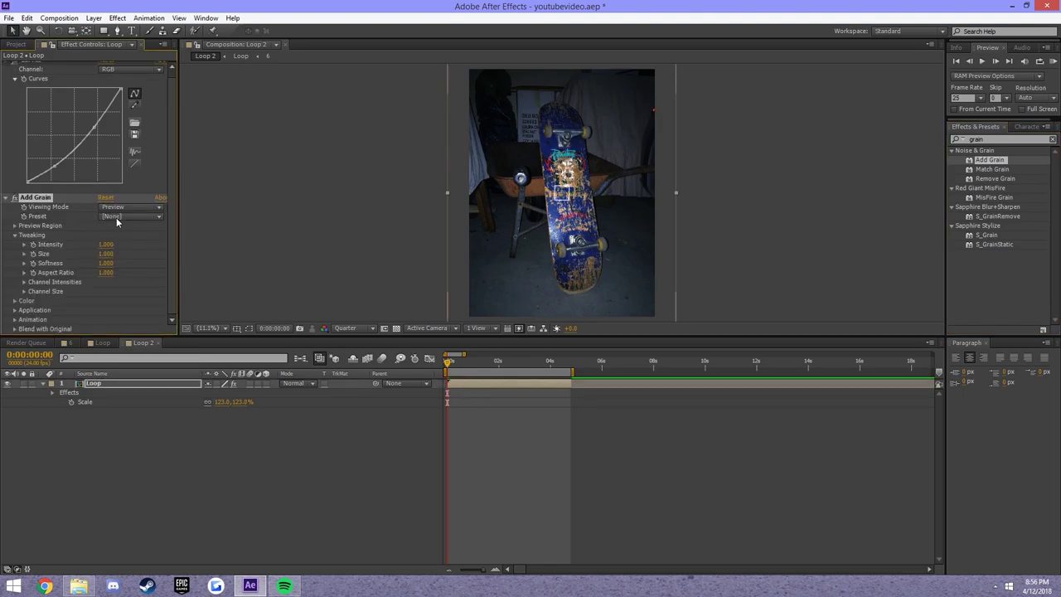
{"action": "left_click", "coordinate": [123, 207]}
{"action": "left_click", "coordinate": [137, 246]}
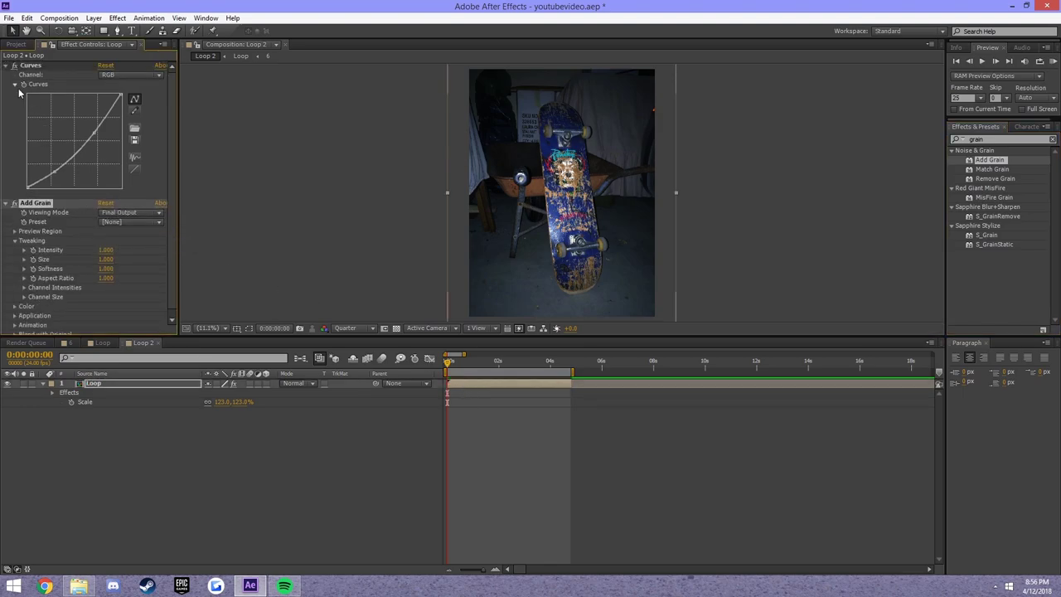
Step: Raise the grain Intensity to 1.2 and zoom the viewer out to the whole frame
{"action": "left_click", "coordinate": [7, 70]}
{"action": "scroll", "coordinate": [553, 203], "scroll_direction": "up", "scroll_amount": 1}
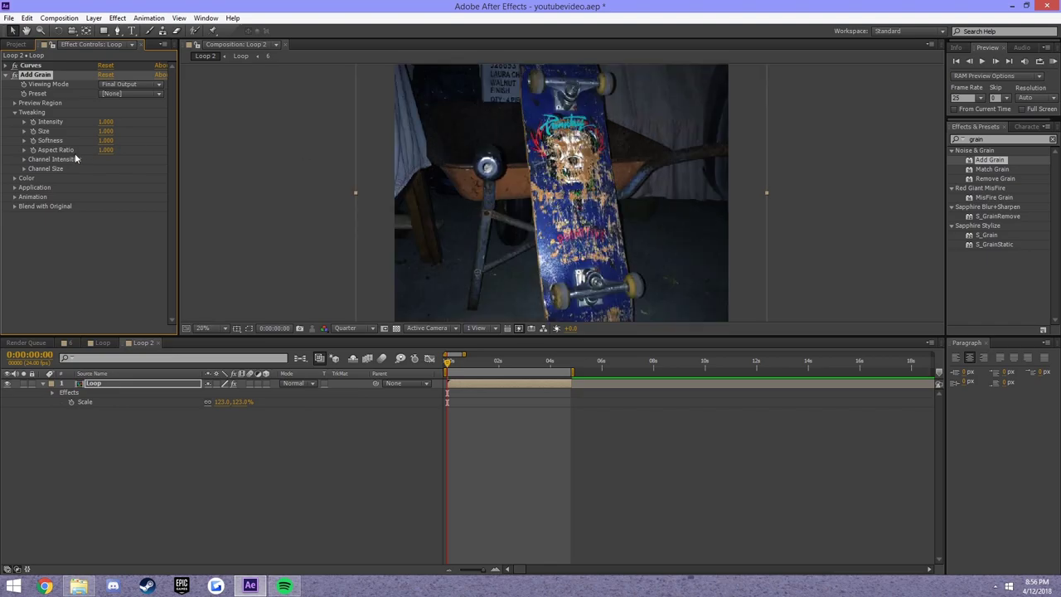
{"action": "left_click", "coordinate": [106, 121]}
{"action": "type", "text": "7"}
{"action": "key", "text": "Return"}
{"action": "left_click", "coordinate": [211, 415]}
{"action": "key", "text": "comma"}
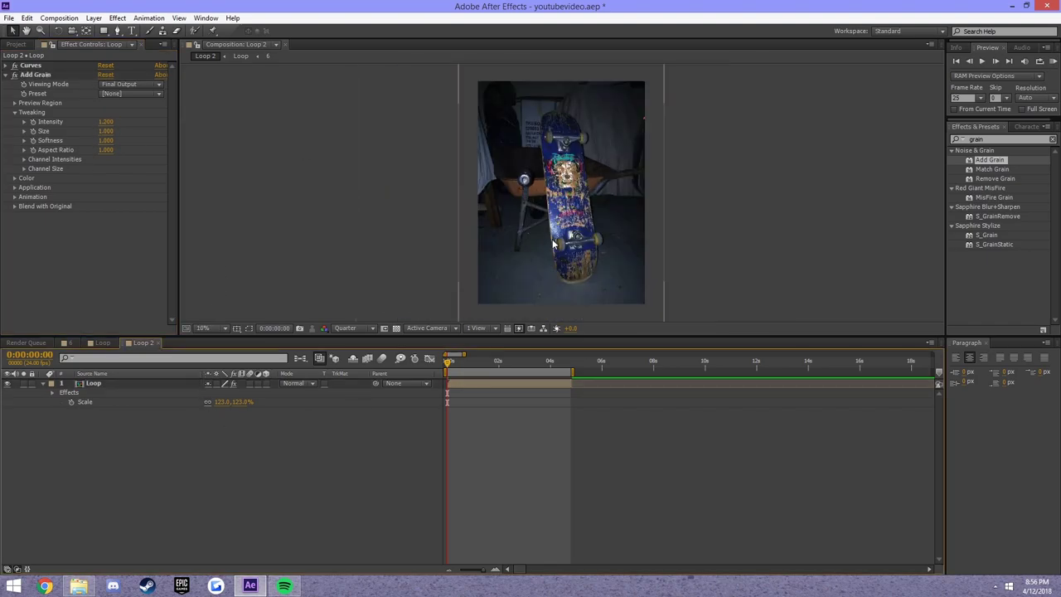
{"action": "key", "text": "period"}
{"action": "key", "text": "comma"}
Step: Preview the loop with grain, then switch Add Grain off and preview it again
{"action": "left_click", "coordinate": [454, 362]}
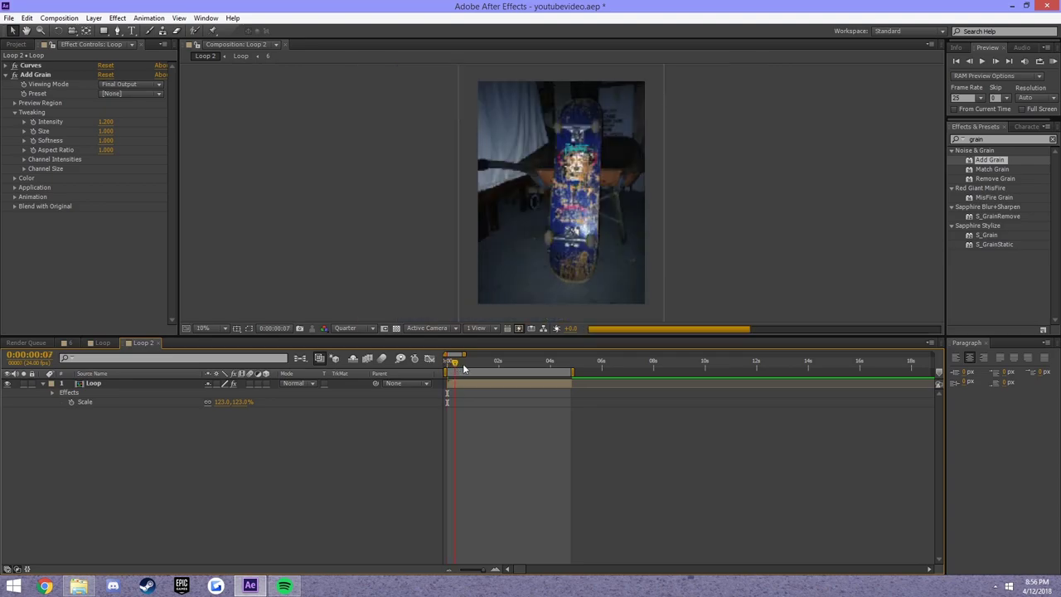
{"action": "left_click", "coordinate": [1053, 63]}
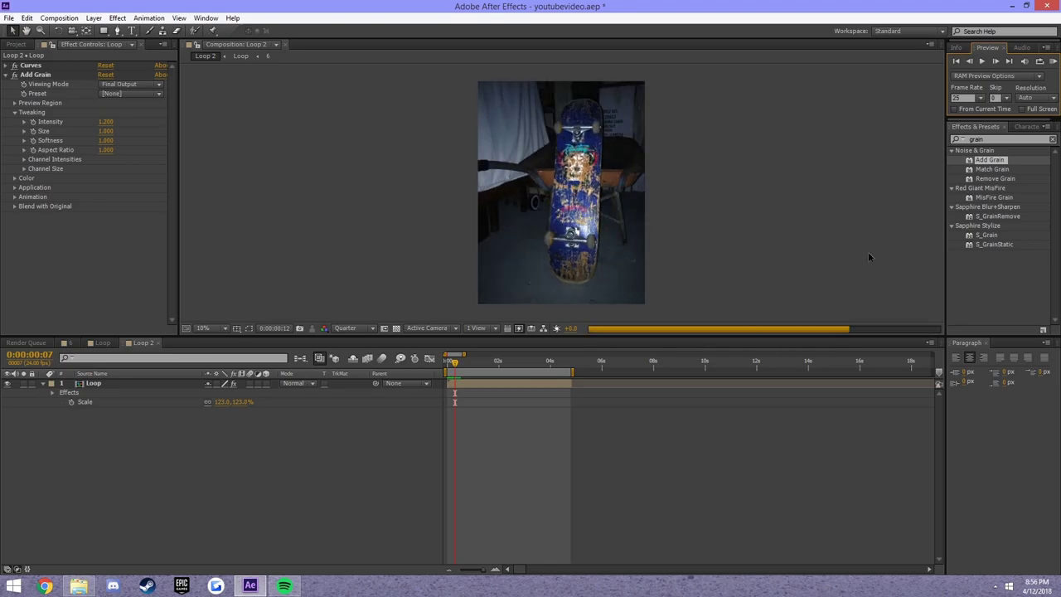
{"action": "left_click", "coordinate": [826, 266]}
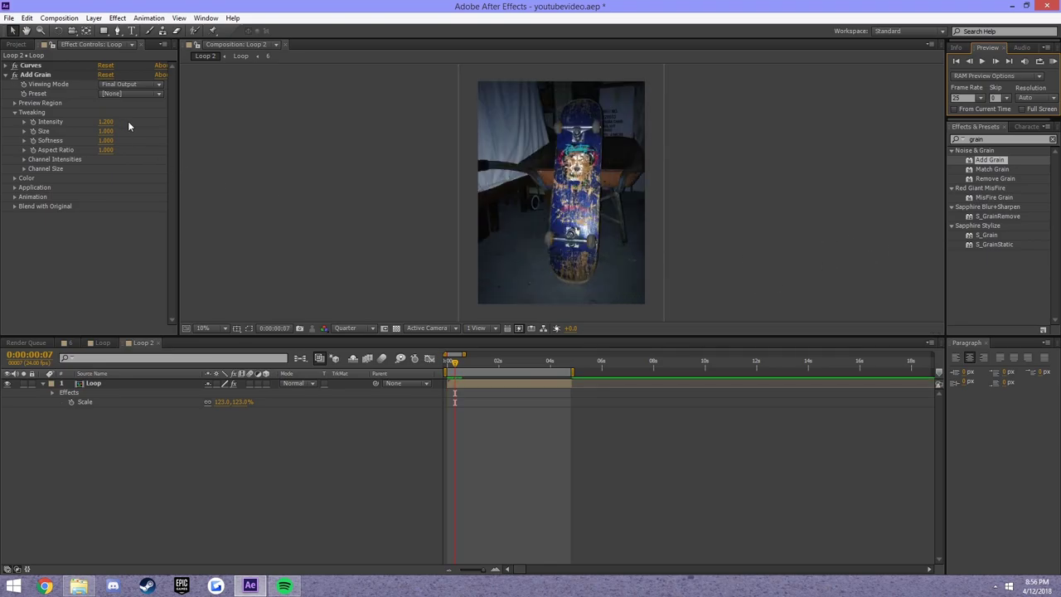
{"action": "left_click", "coordinate": [14, 74]}
{"action": "left_click", "coordinate": [1052, 61]}
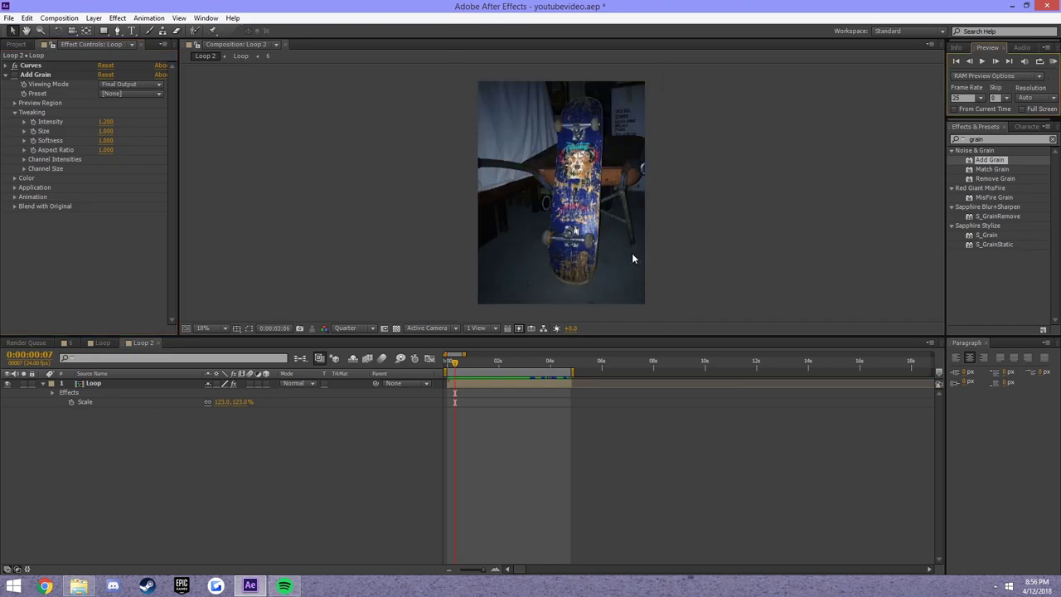